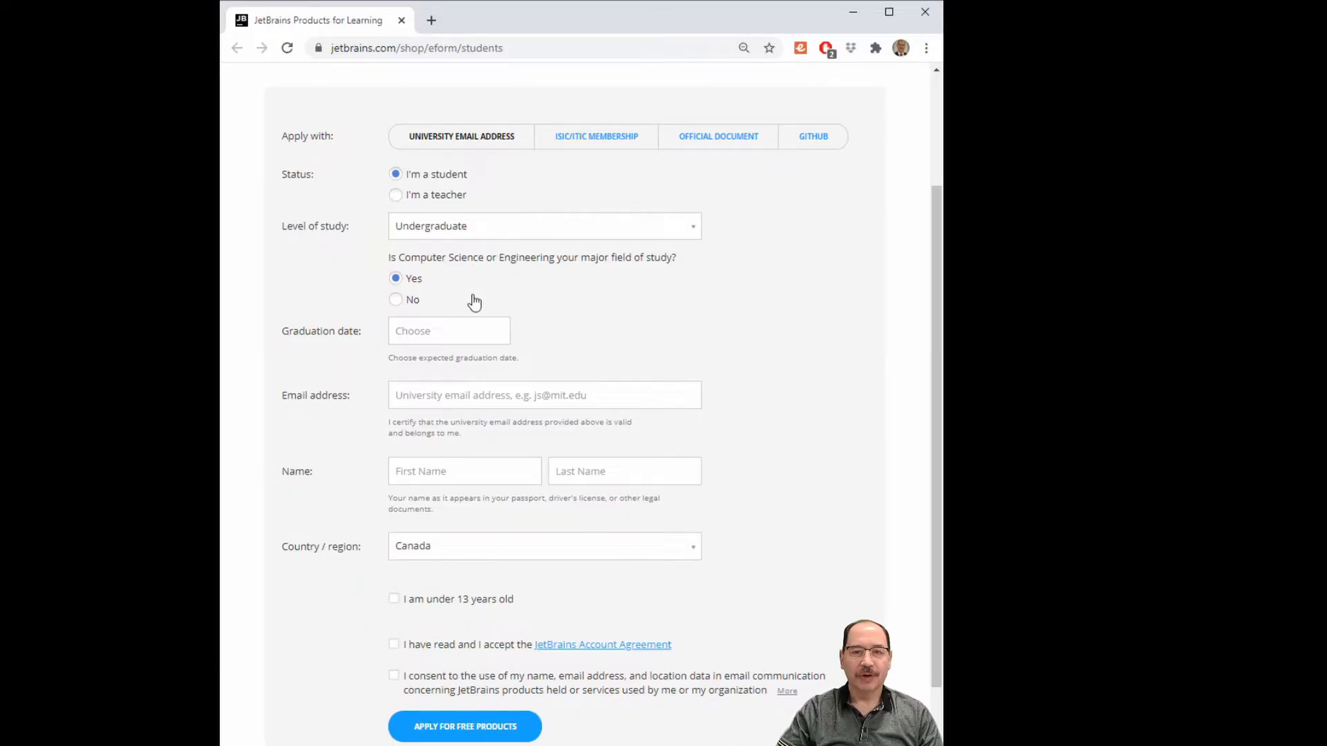
Set the Graduation date on the student form to Apr 30, 2024.
click(436, 337)
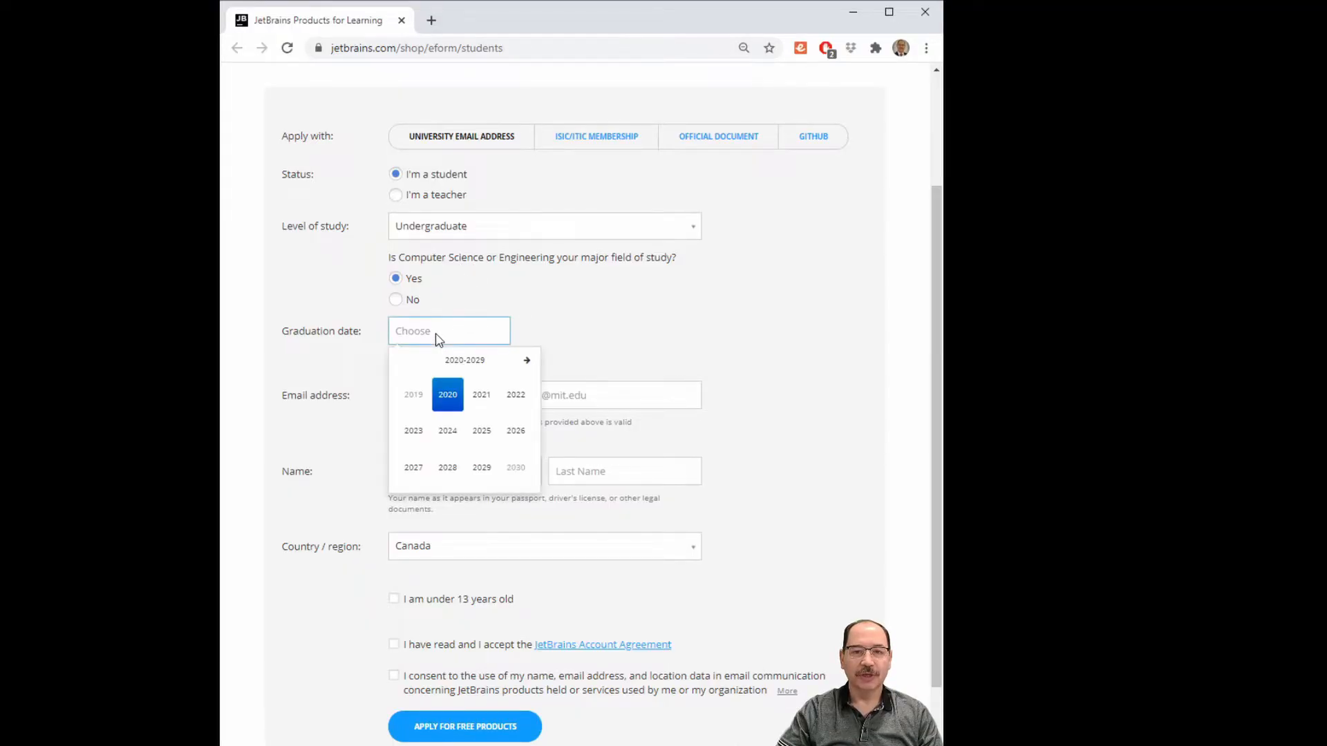
click(448, 431)
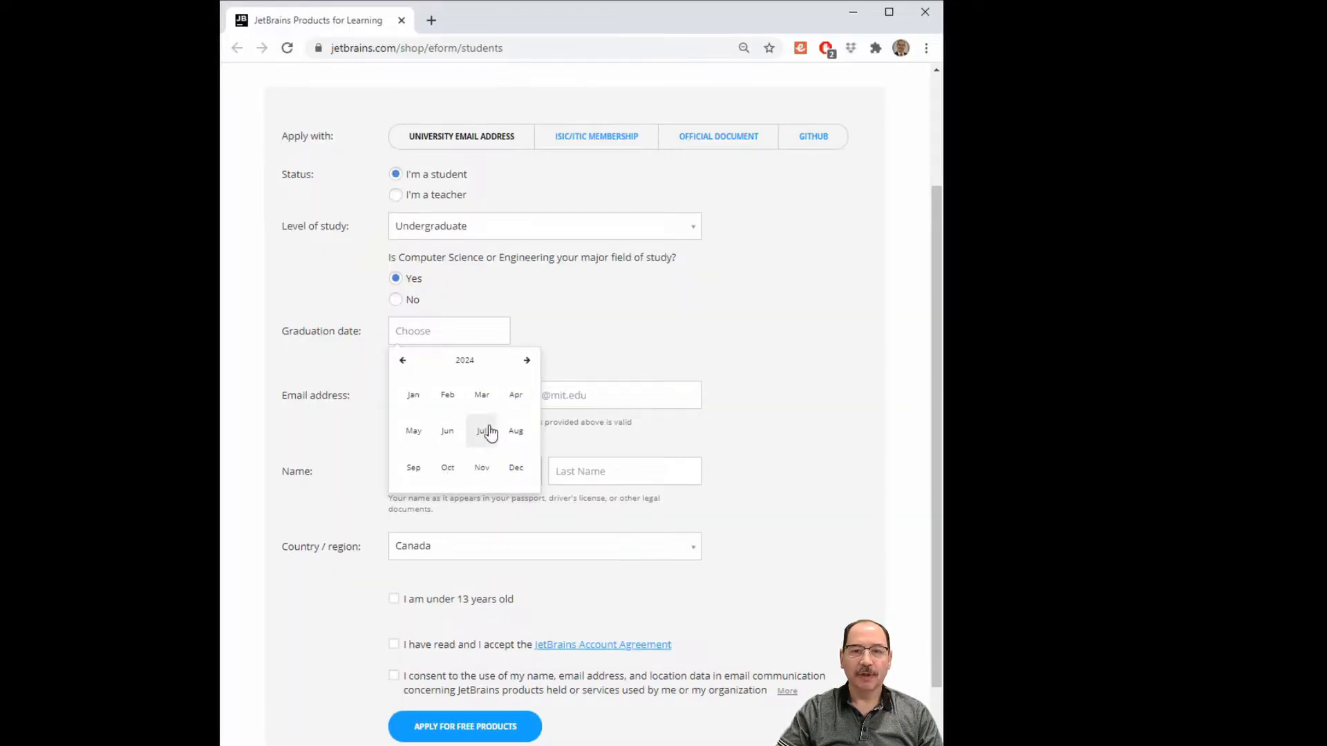
click(514, 397)
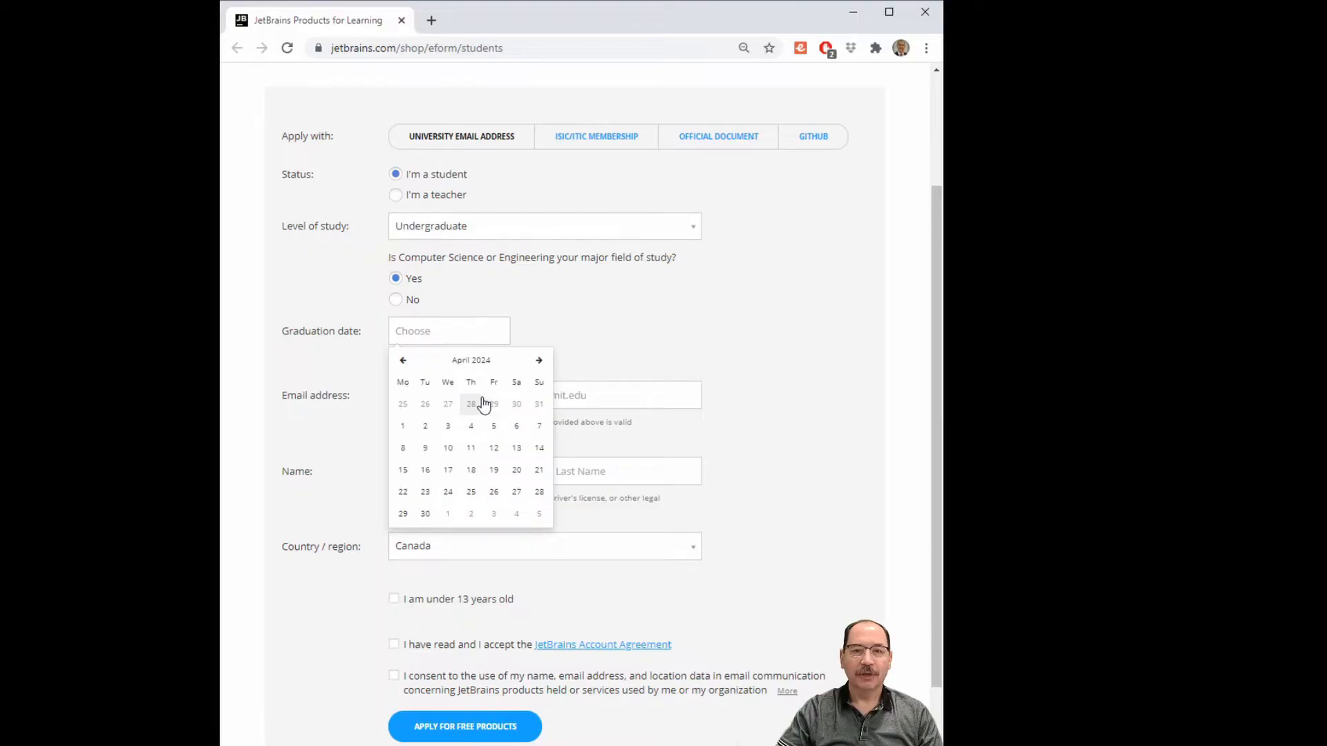
click(425, 514)
Enter the university e-mail address and accept the JetBrains Account Agreement.
click(453, 396)
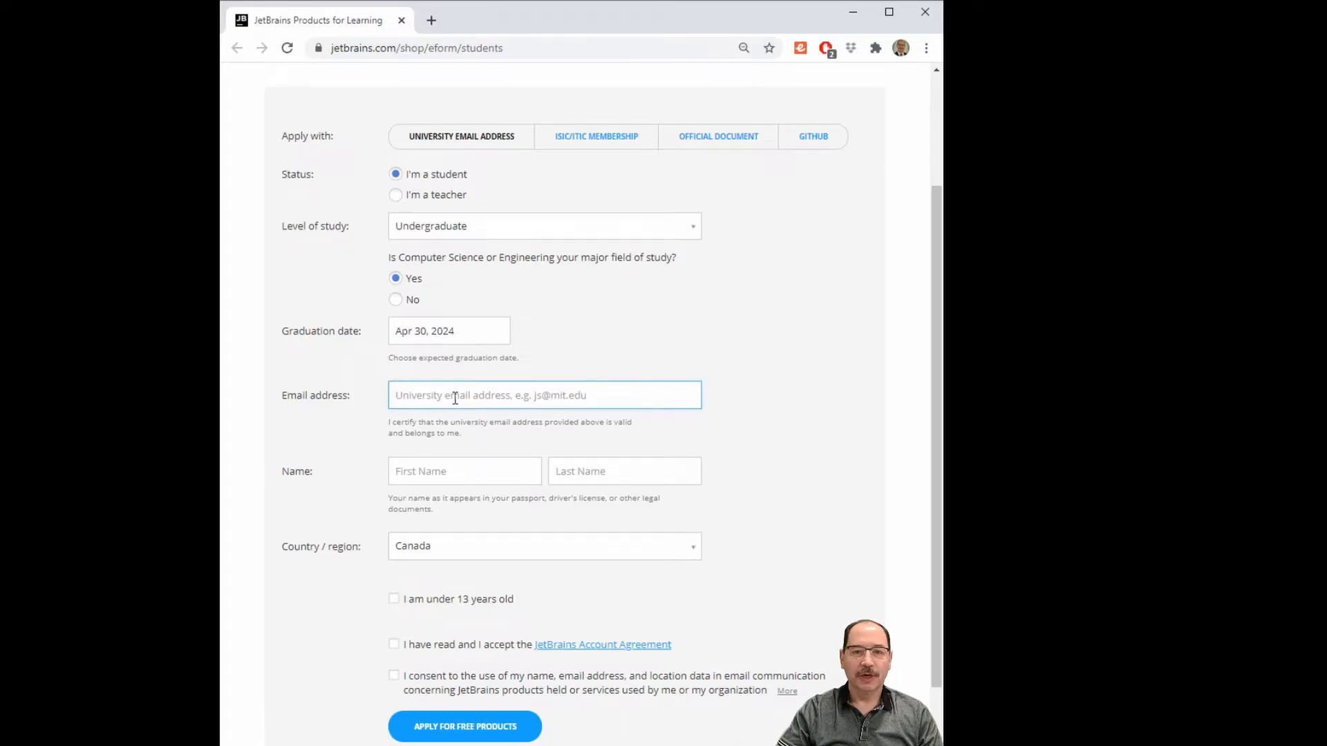
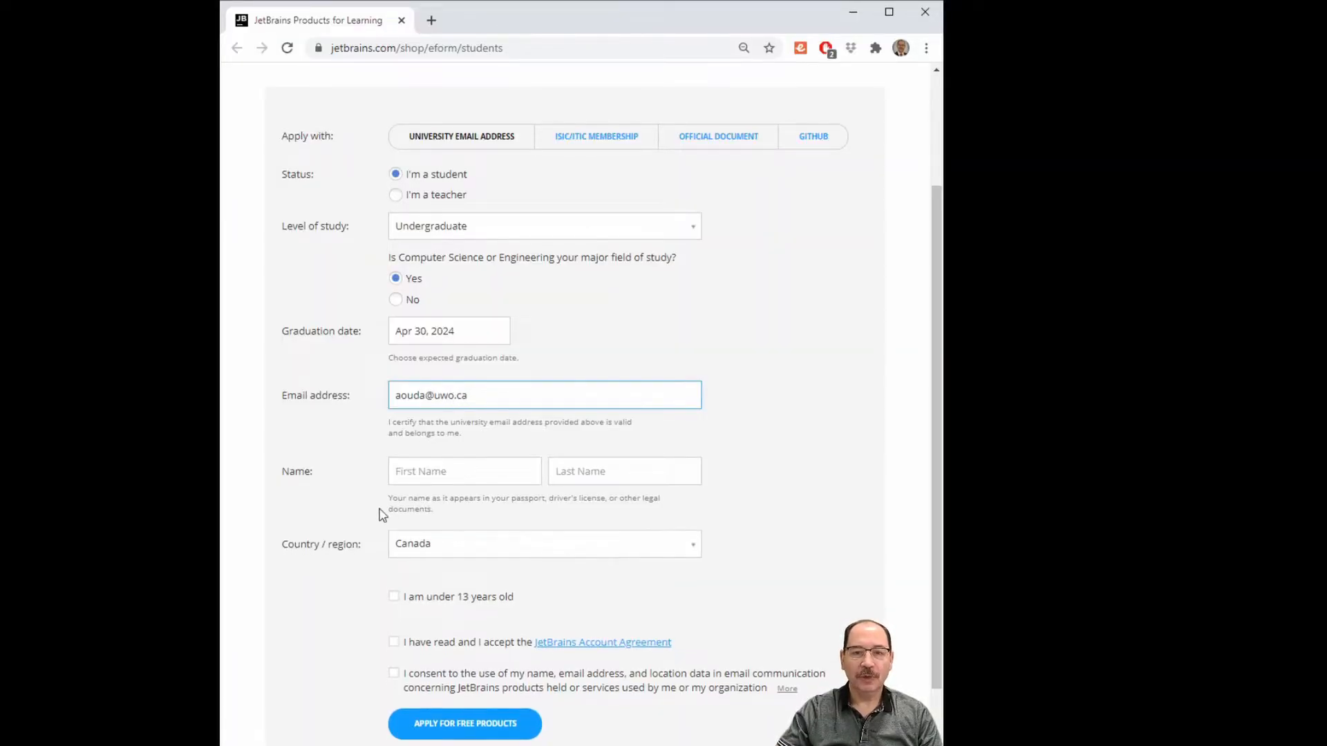
click(394, 570)
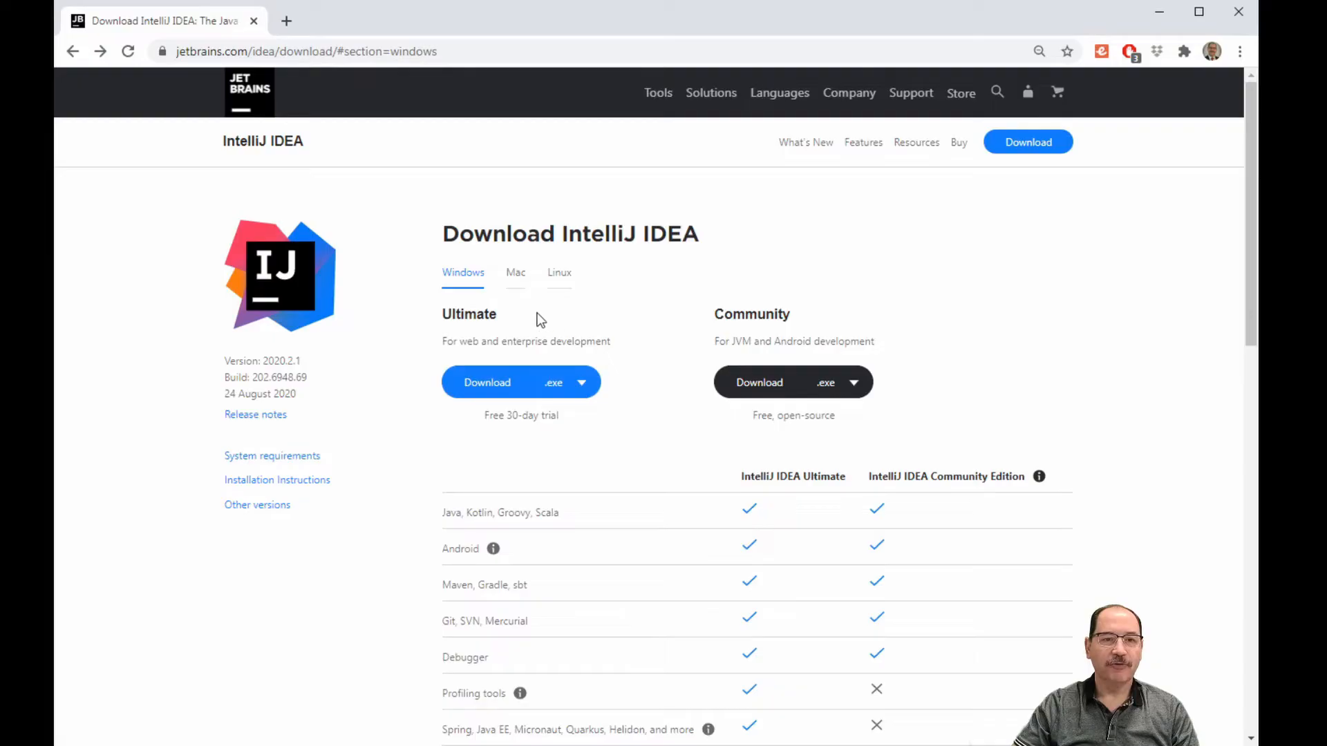
Compare the Mac and Linux options, then download the Ultimate Windows .exe installer.
click(518, 274)
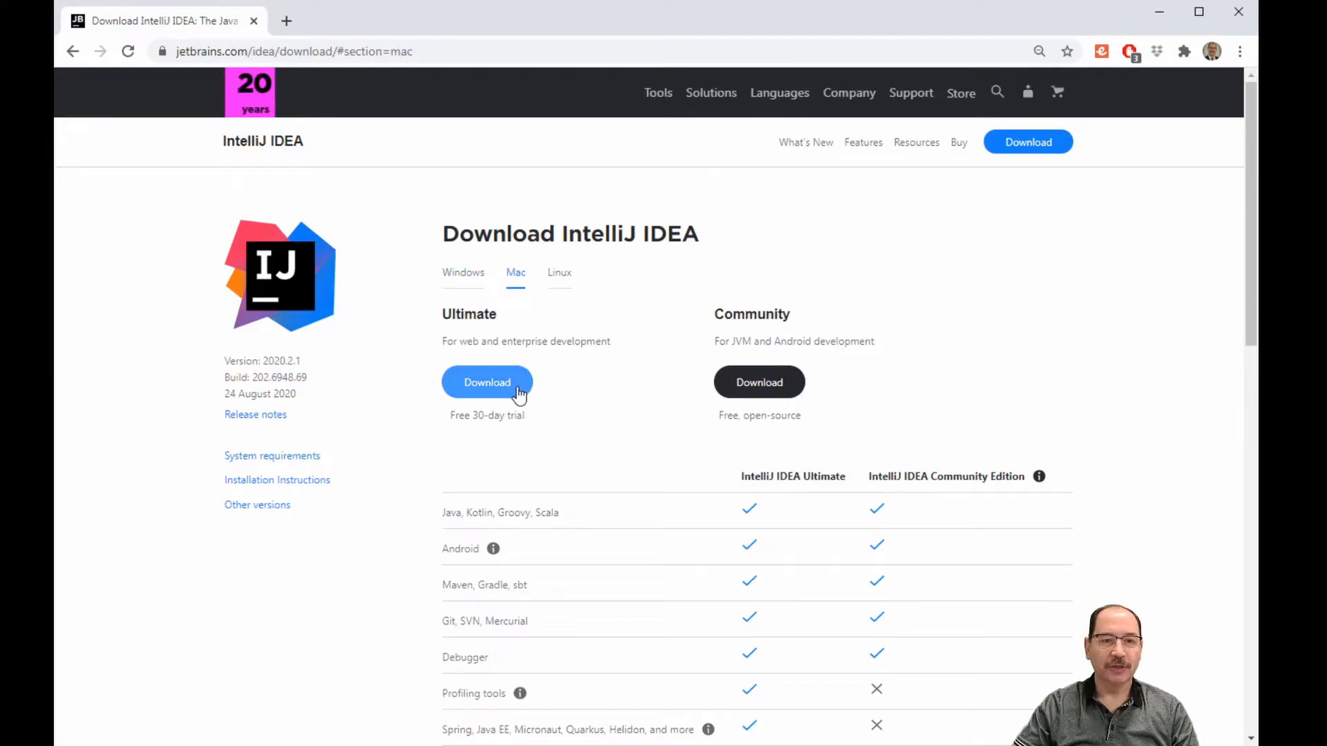
click(564, 277)
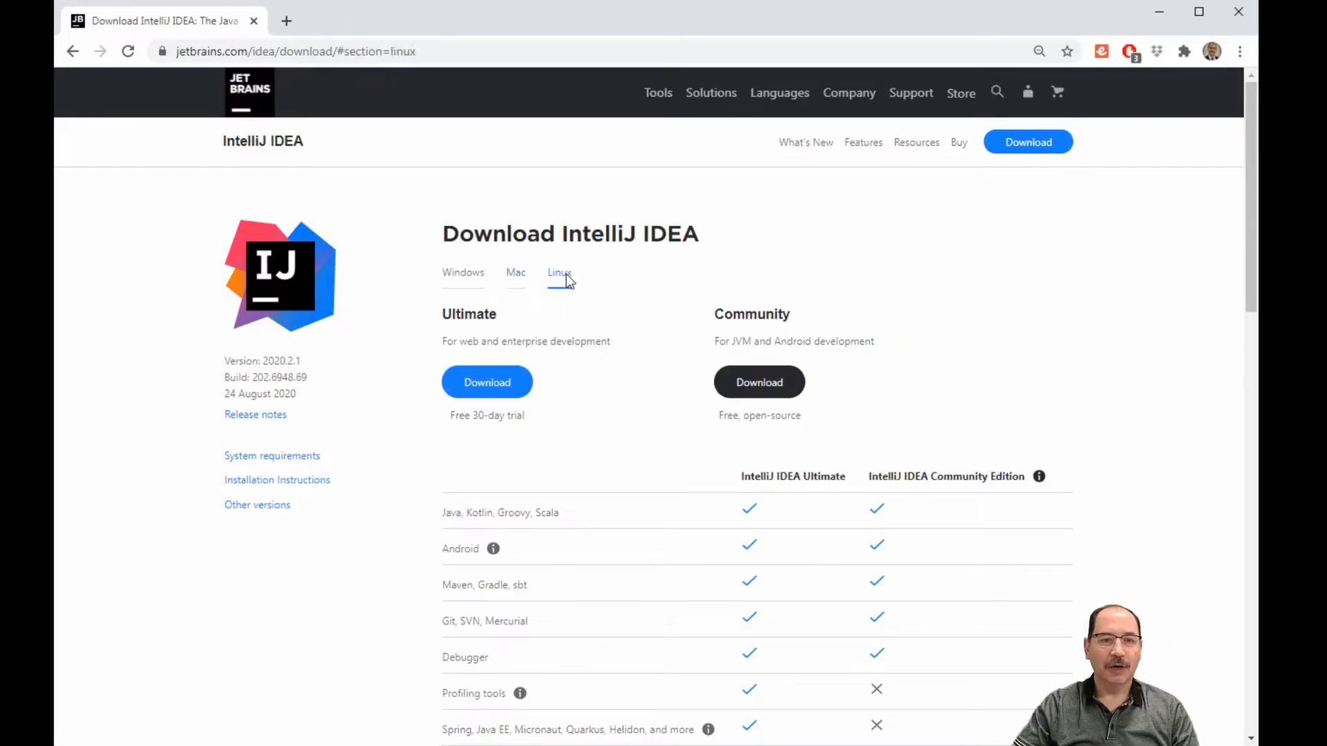
click(461, 277)
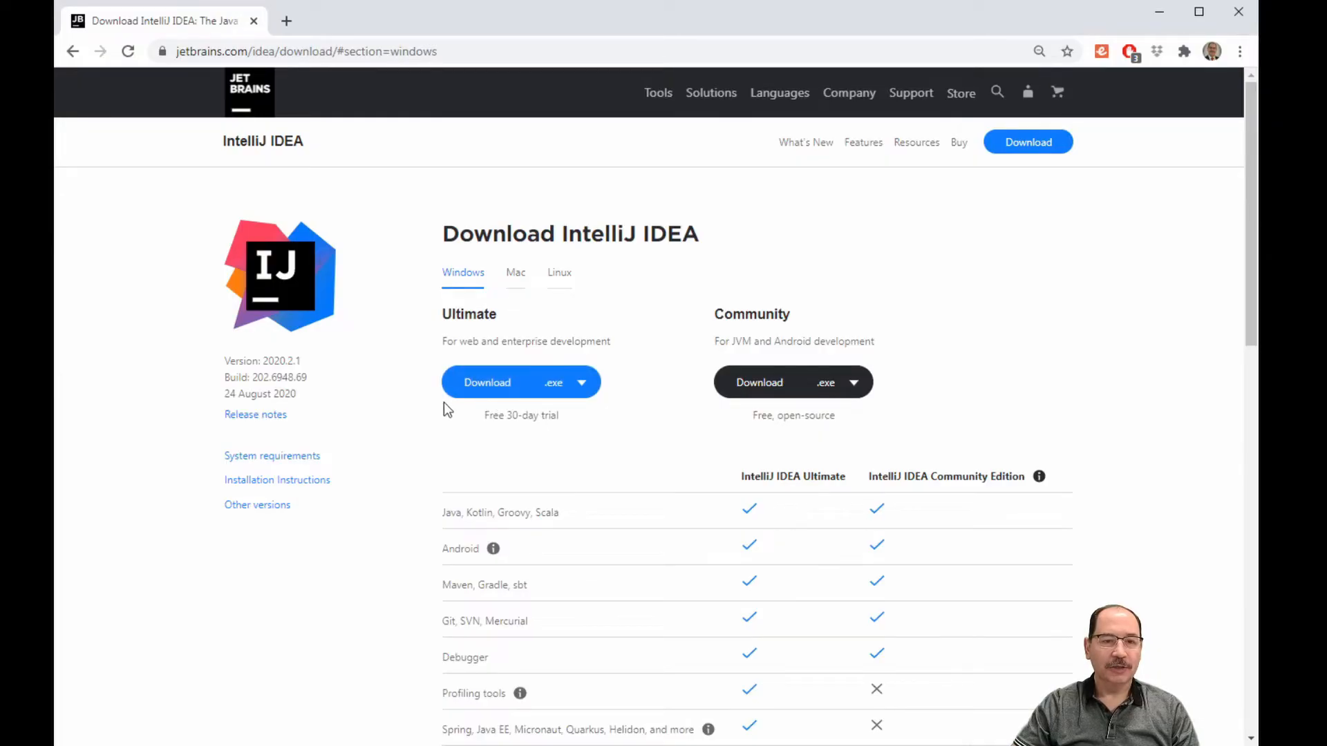
click(495, 392)
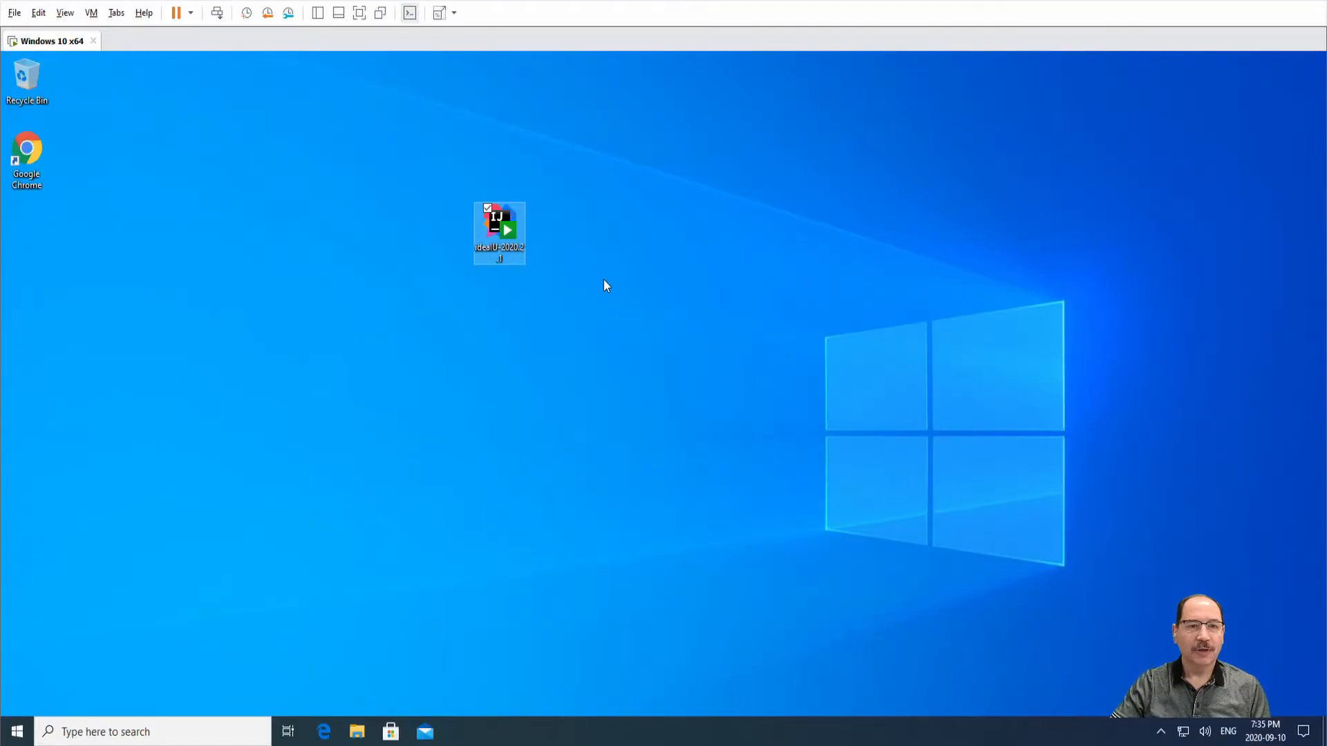
Run the IntelliJ IDEA installer with admin permission, keeping the default install folder.
double_click(498, 217)
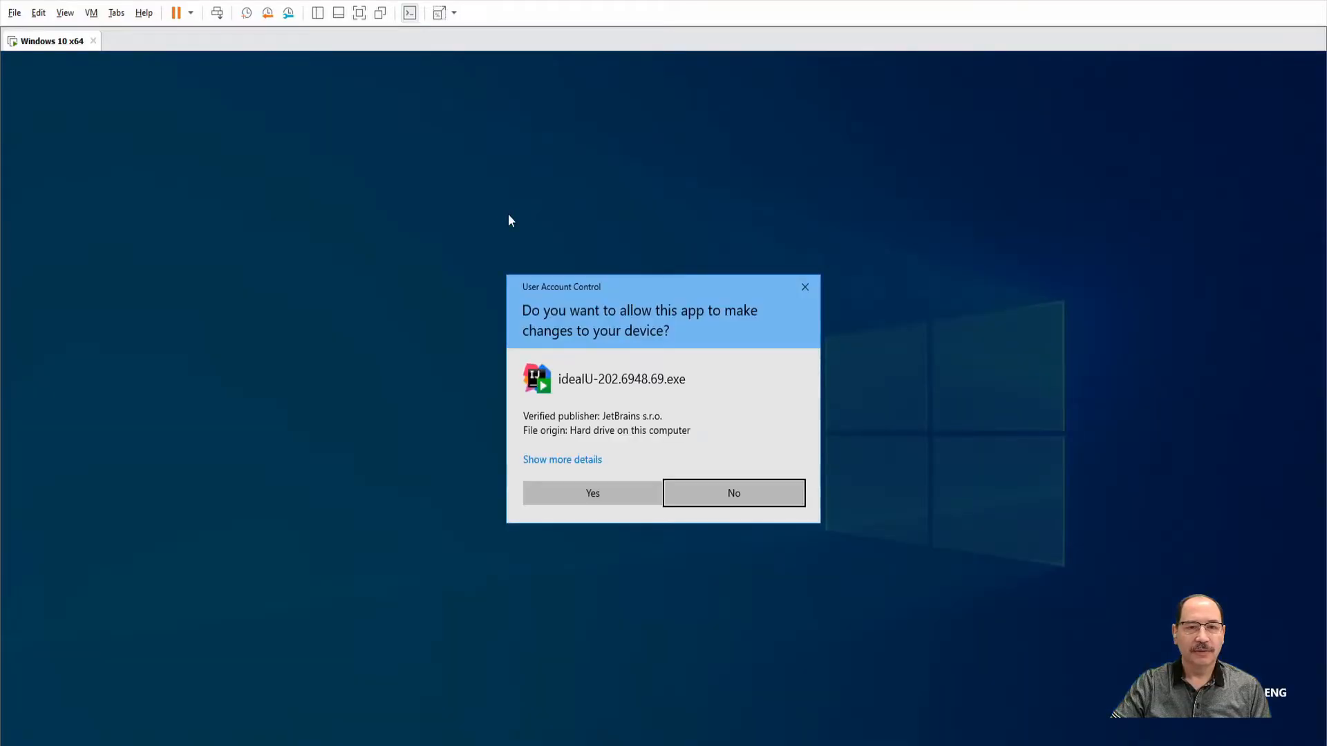
click(611, 493)
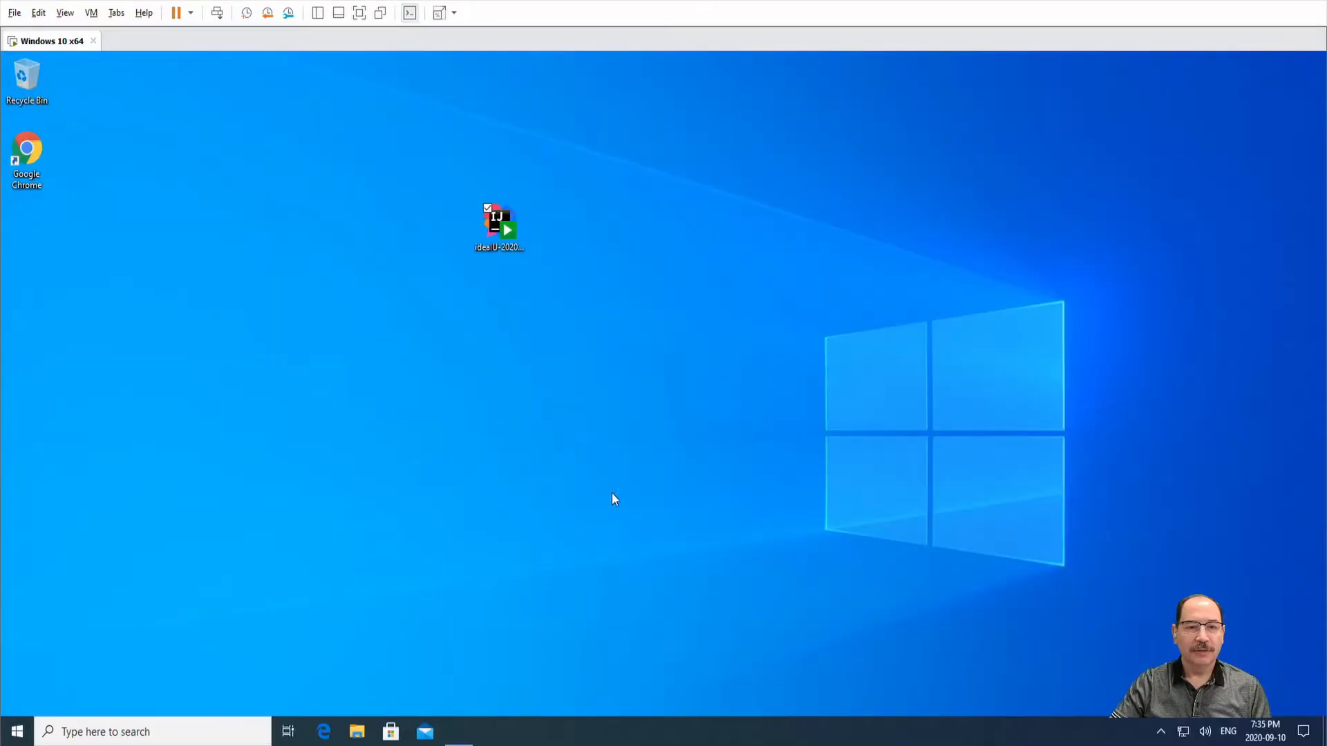
click(732, 513)
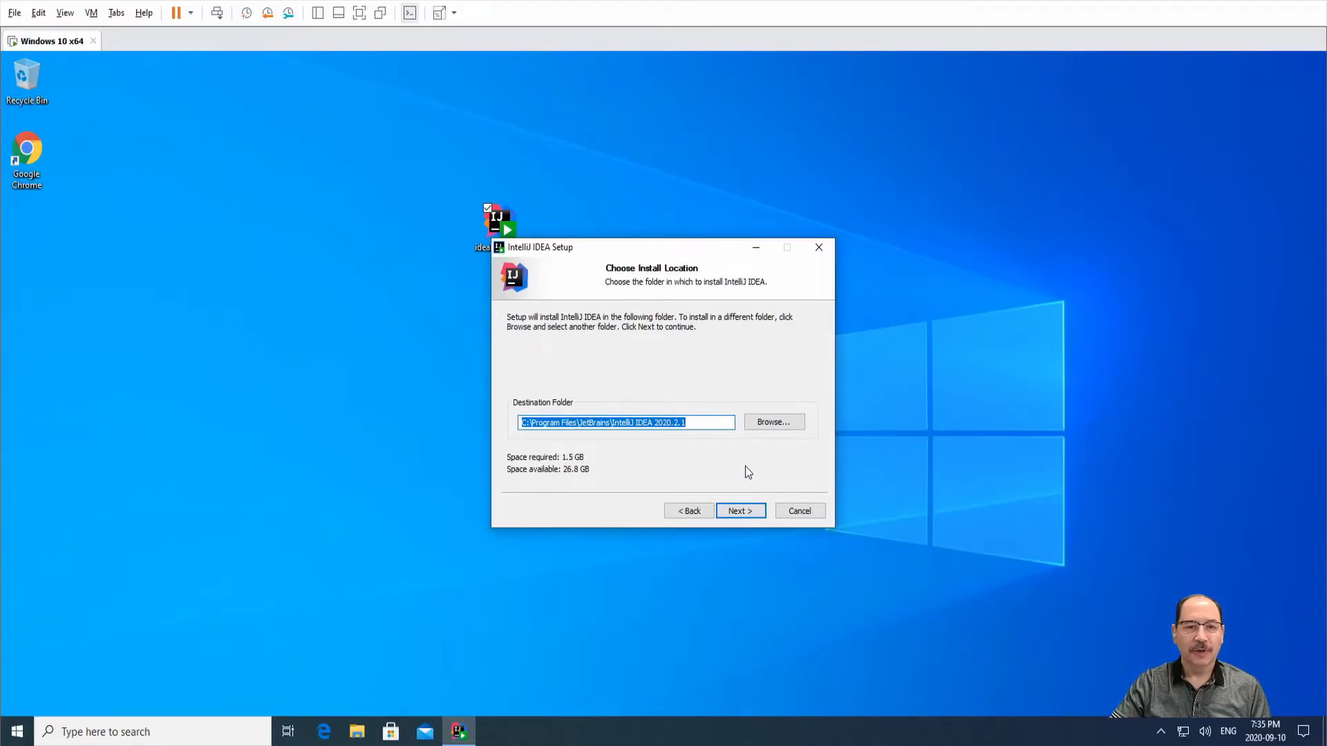
click(745, 509)
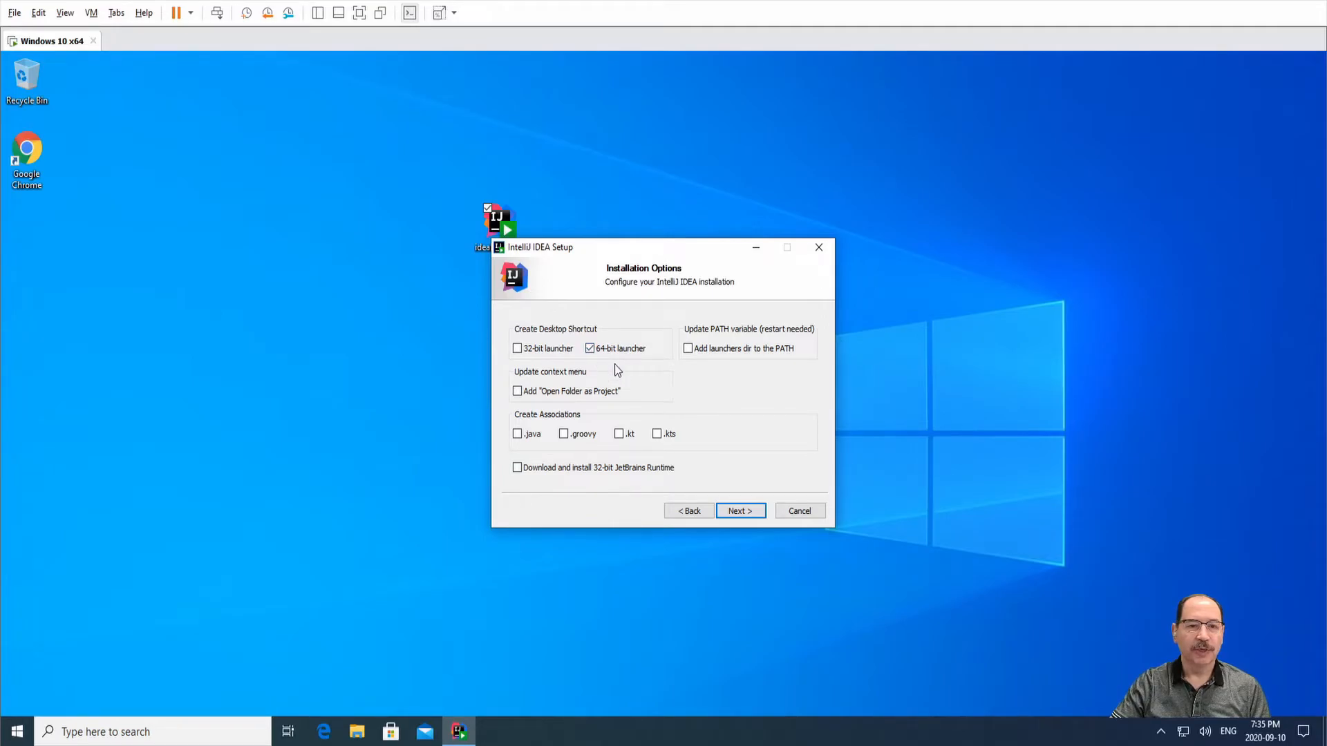
Add the 64-bit launcher and .java association, install, and launch IntelliJ IDEA afterwards.
click(524, 441)
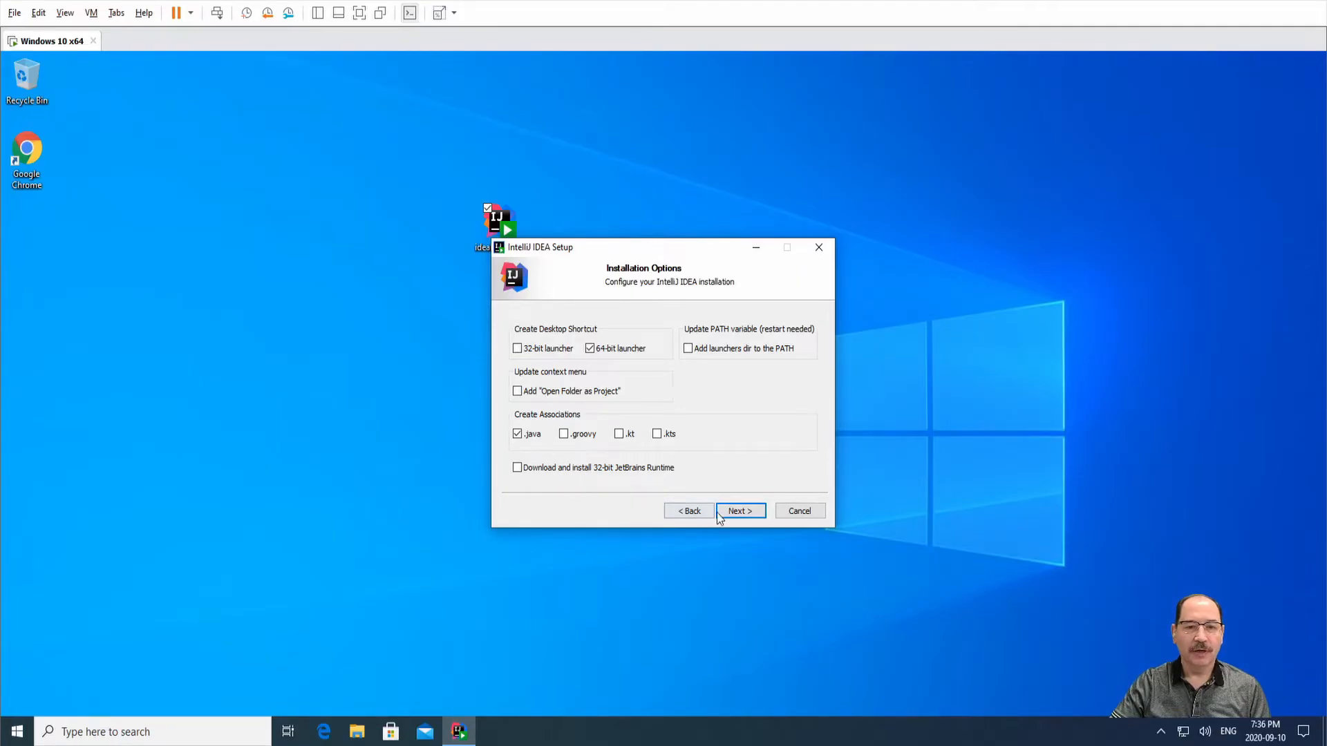
click(738, 510)
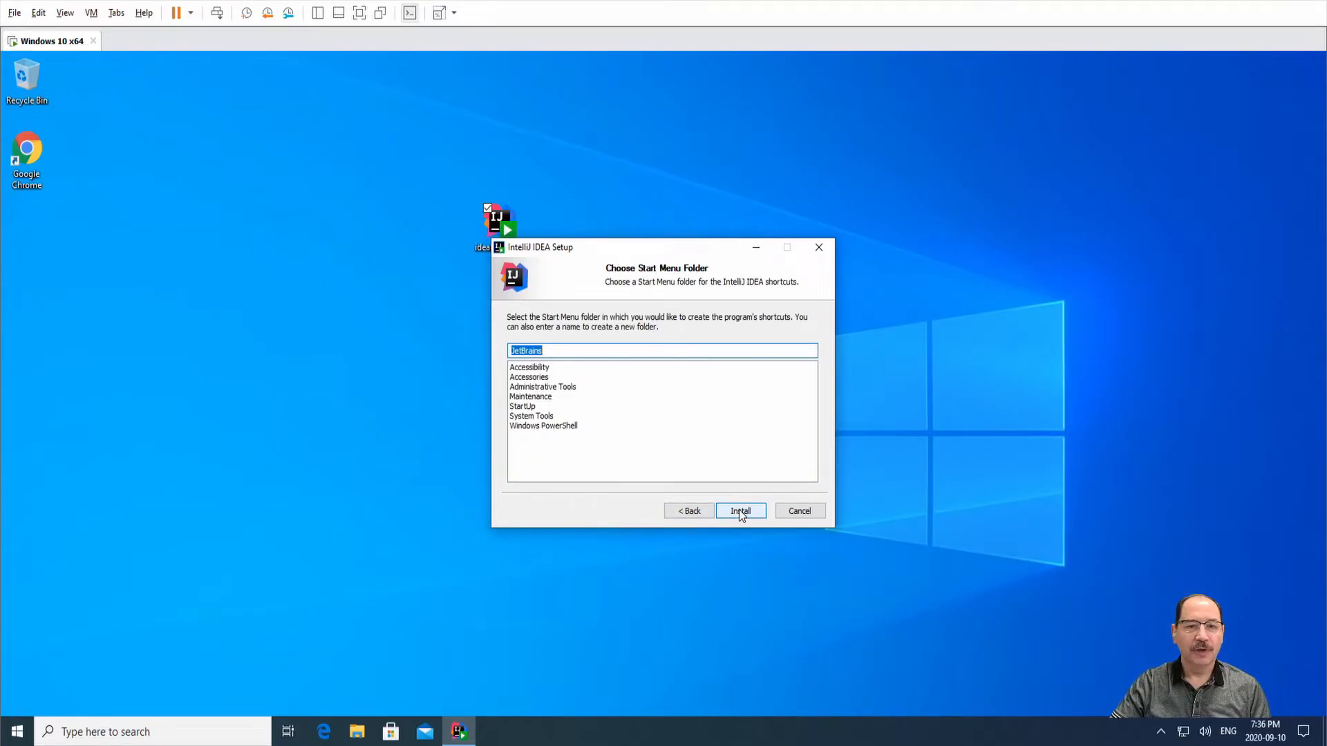
click(738, 509)
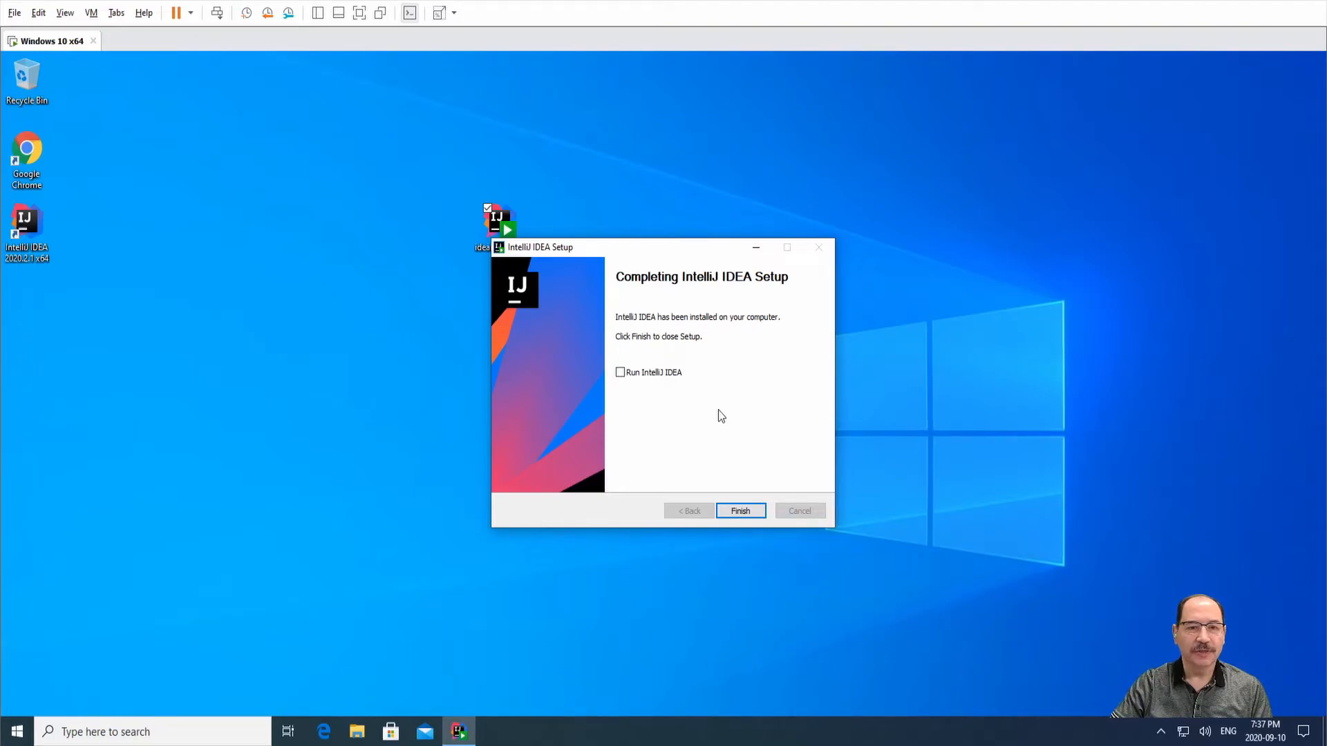
click(629, 373)
Finish setup, accept the JetBrains User Agreement, and choose Don't Send for data sharing.
click(740, 513)
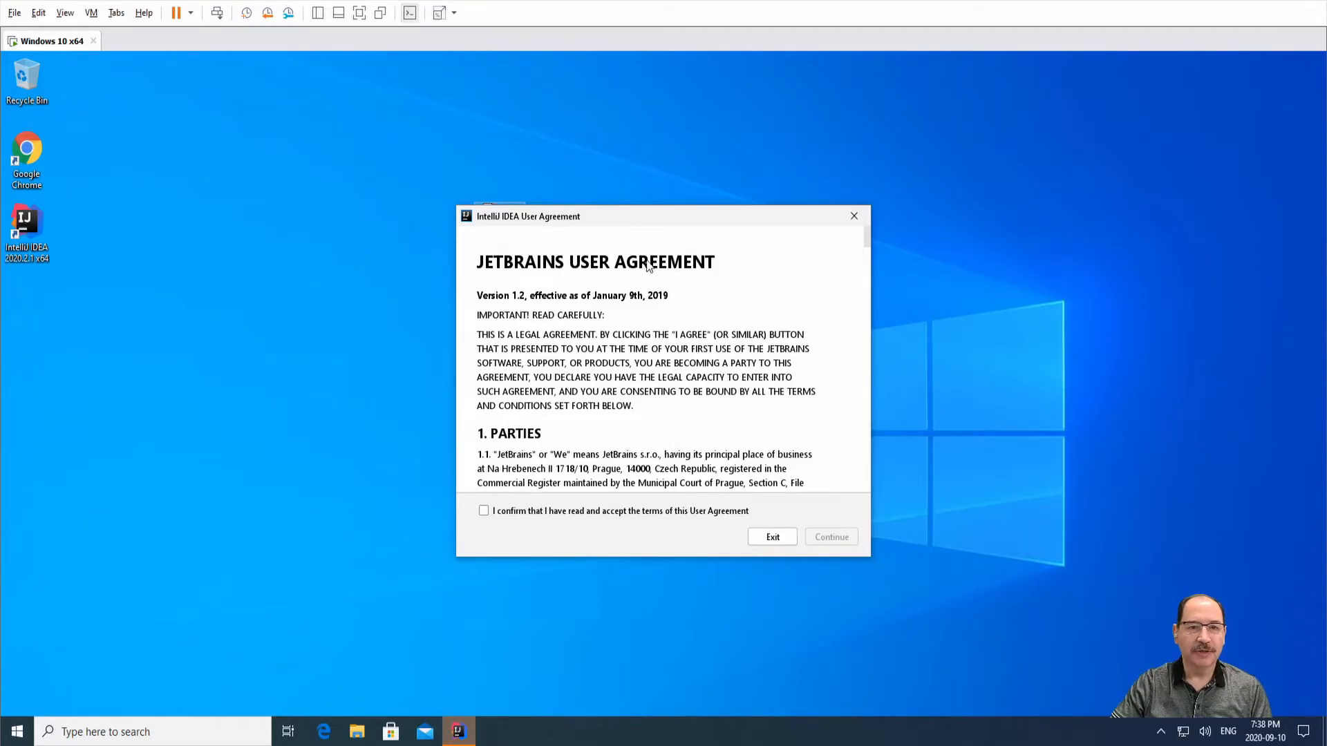
mouse_move(647, 212)
mouse_down()
mouse_move(630, 337)
mouse_move(645, 196)
mouse_up()
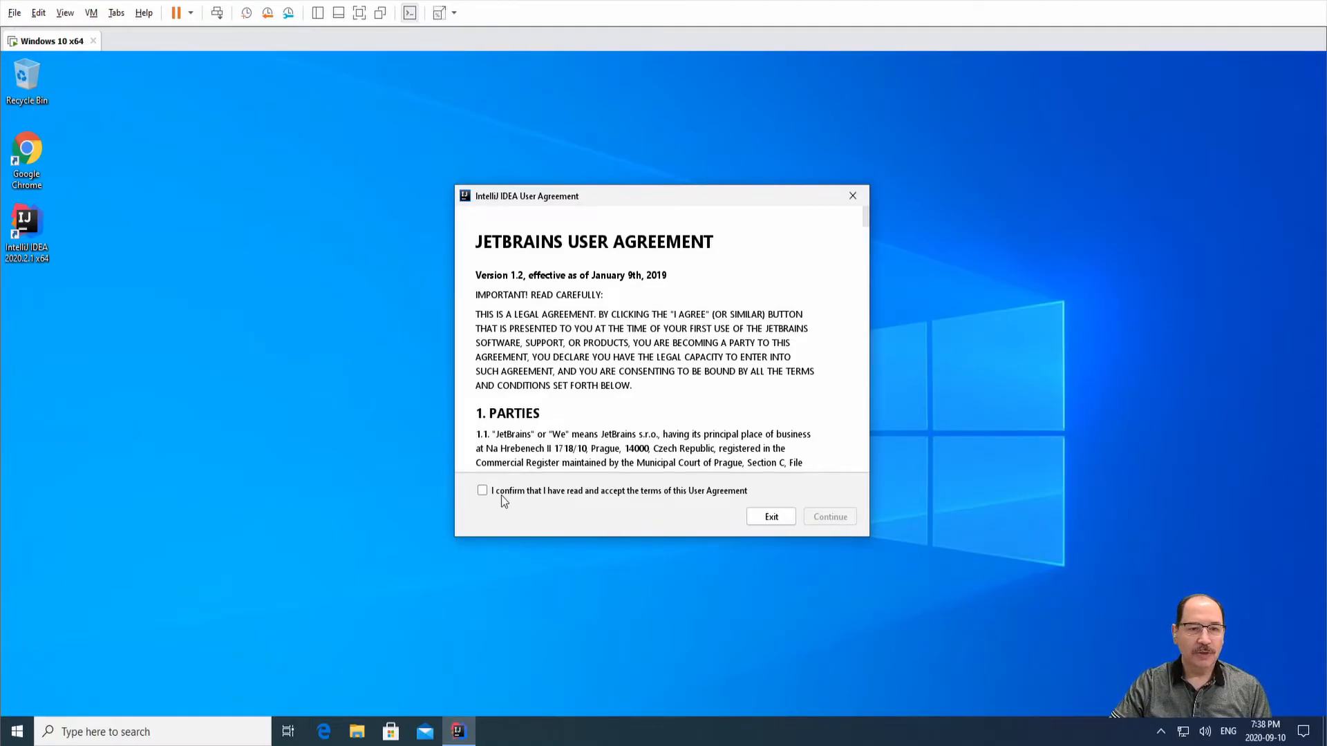
click(483, 490)
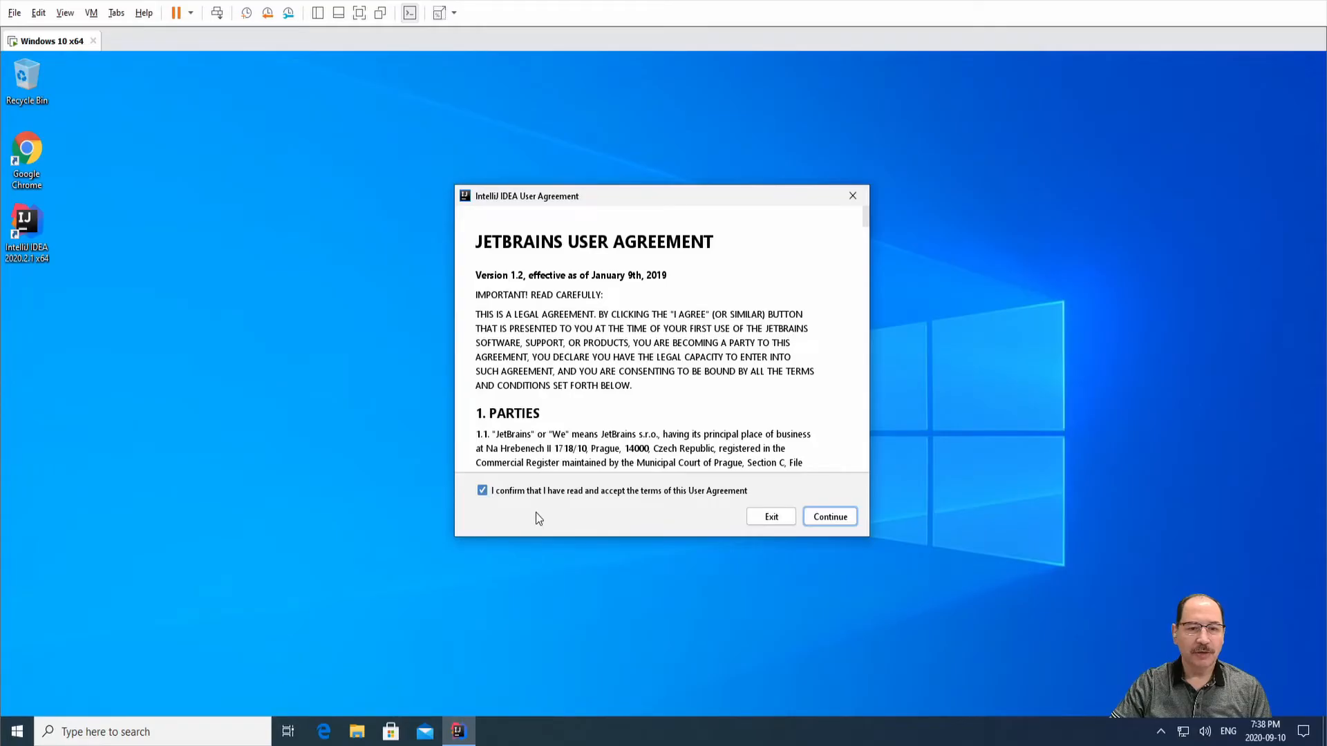
click(817, 522)
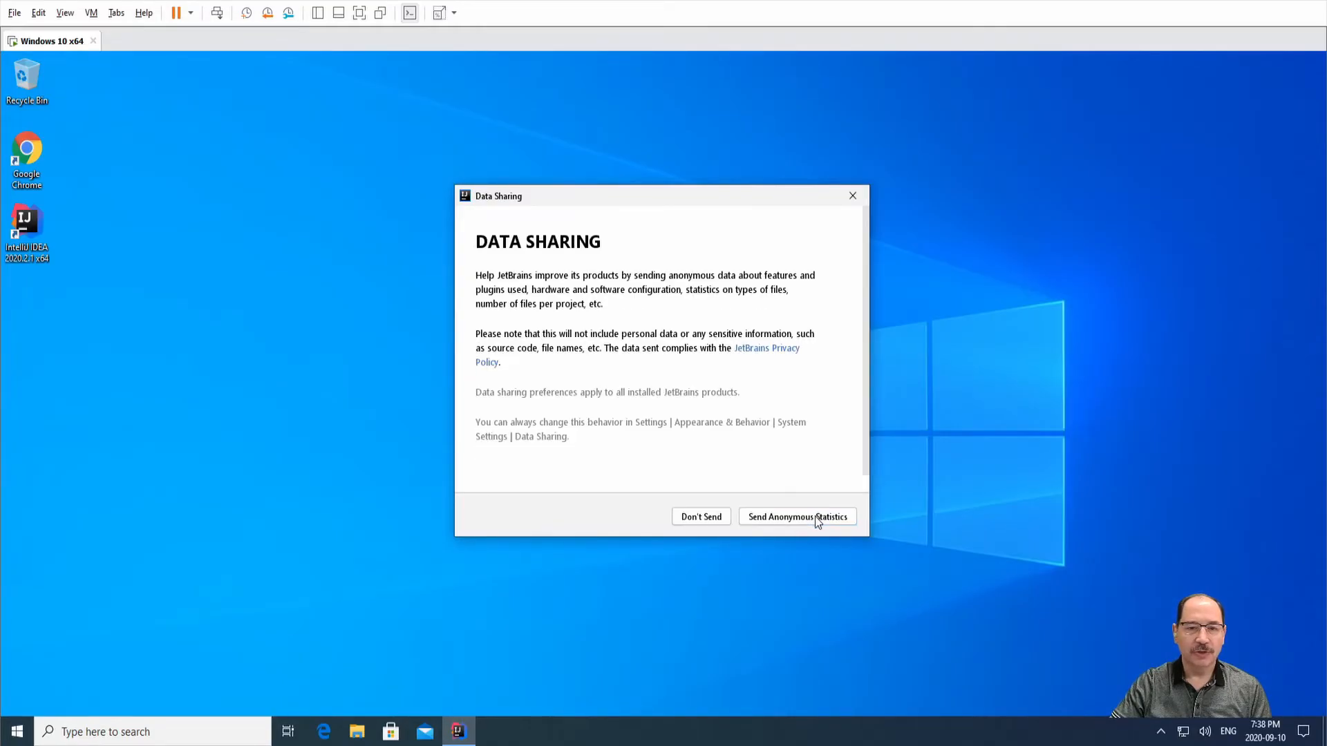
click(695, 518)
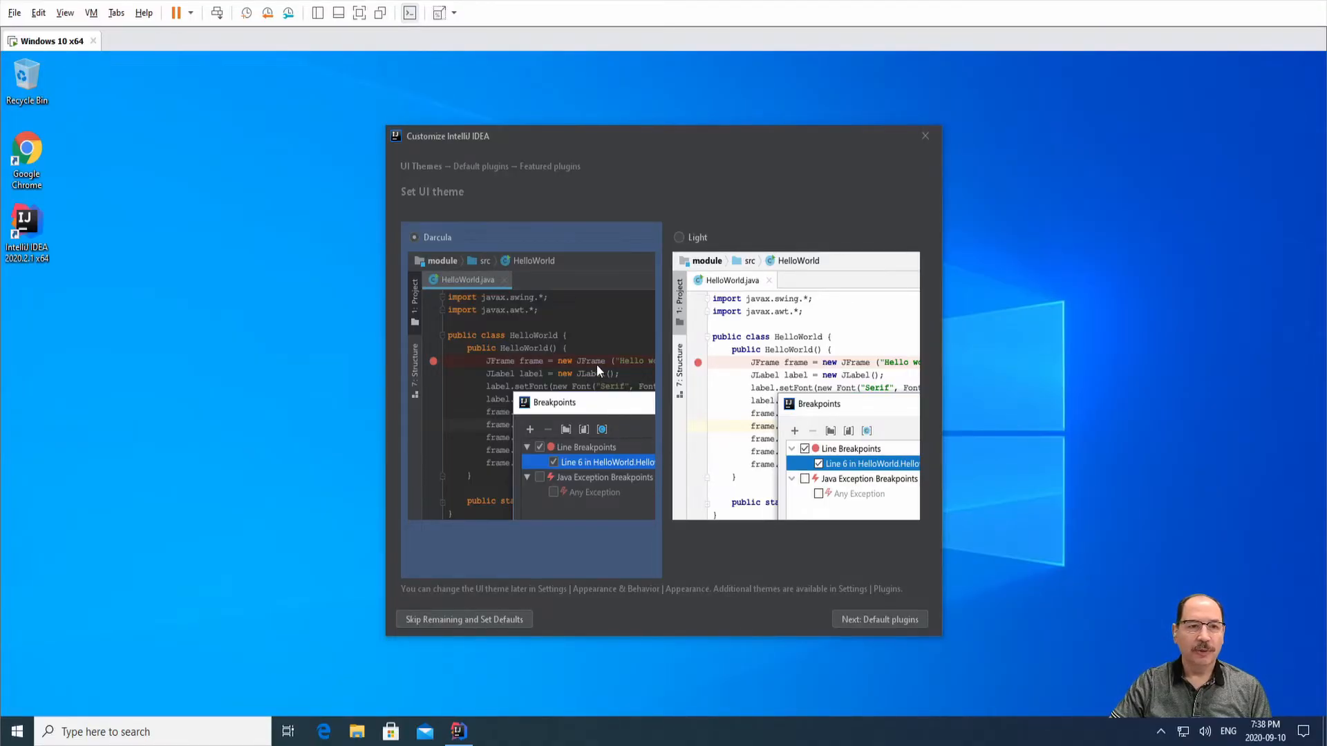
Keep the Darcula theme after previewing Light, then skip remaining setup with default plugins.
click(680, 238)
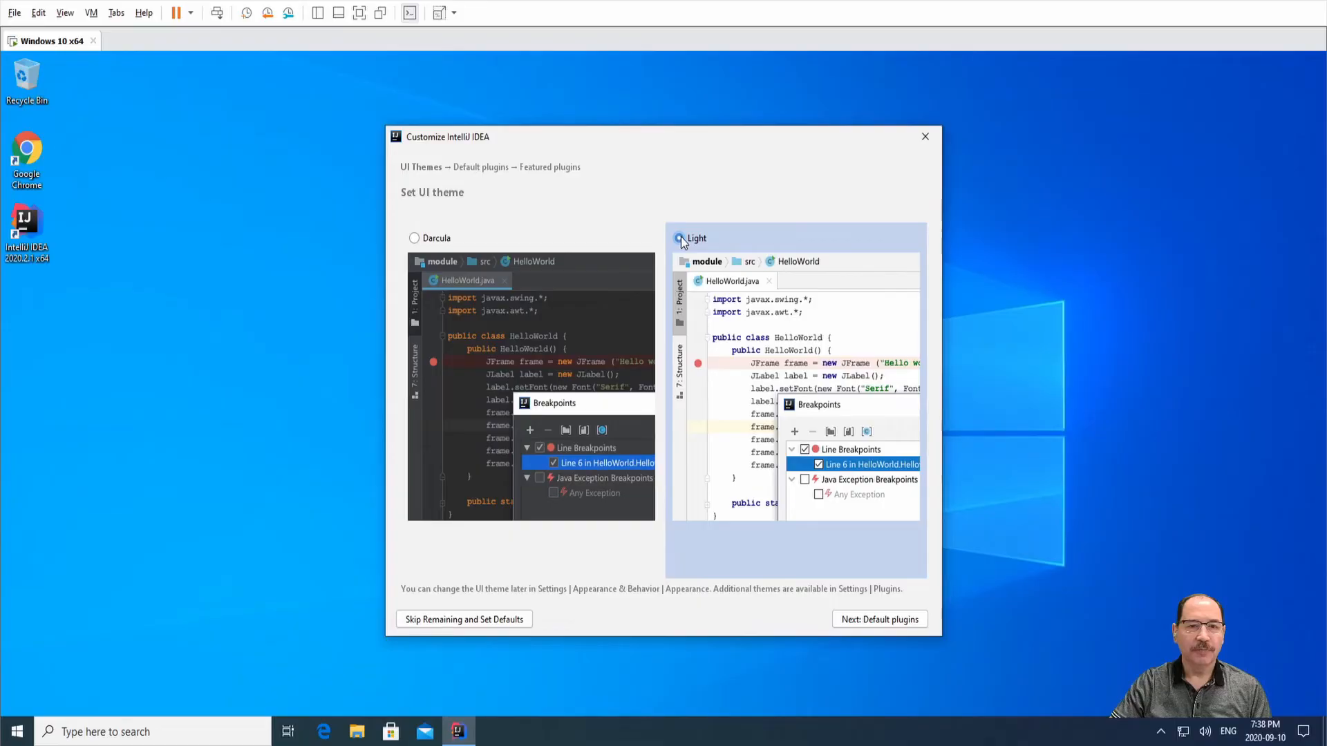
click(429, 238)
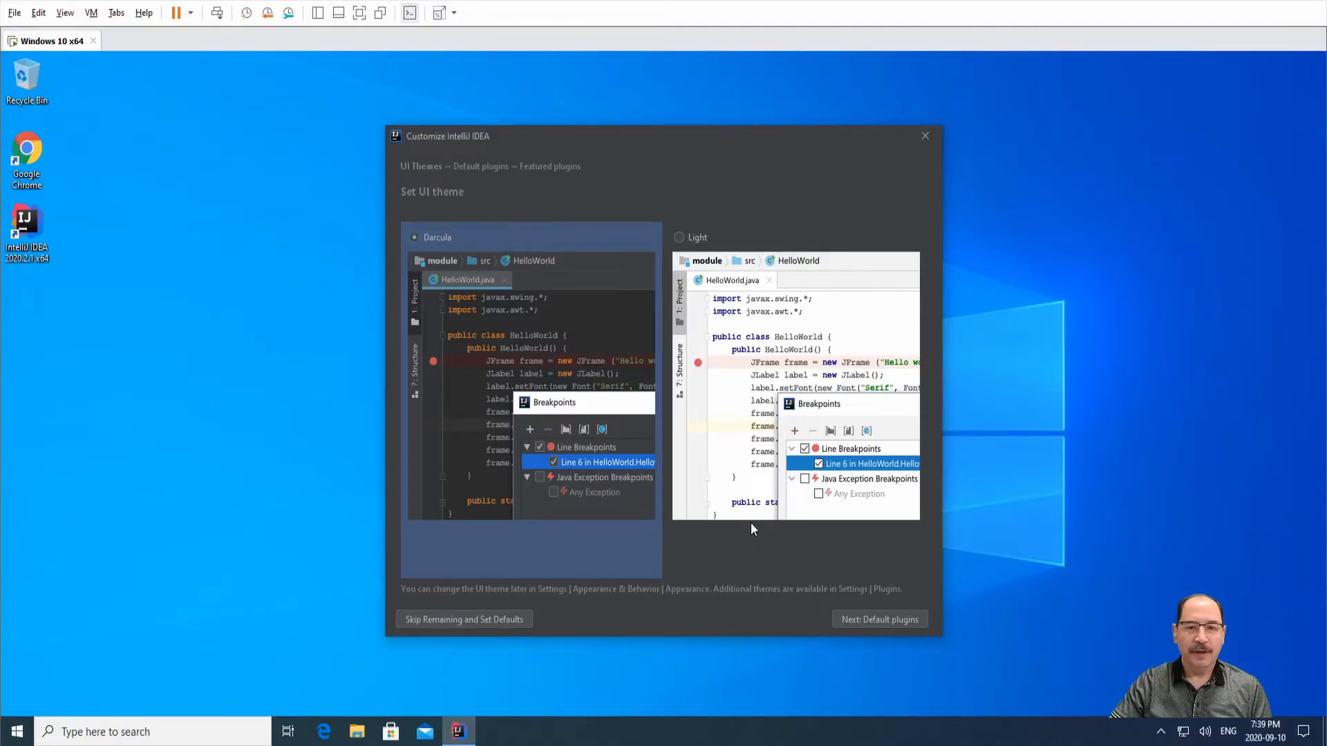
click(868, 623)
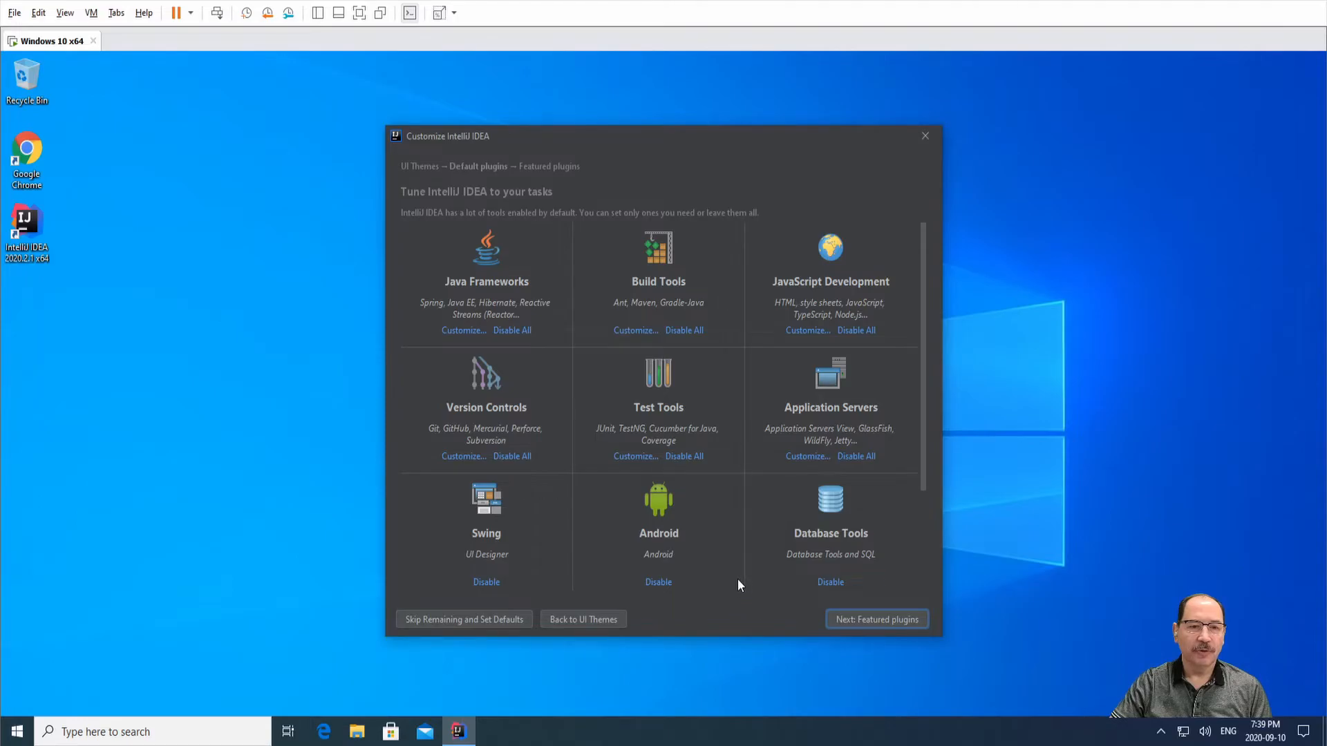
click(478, 620)
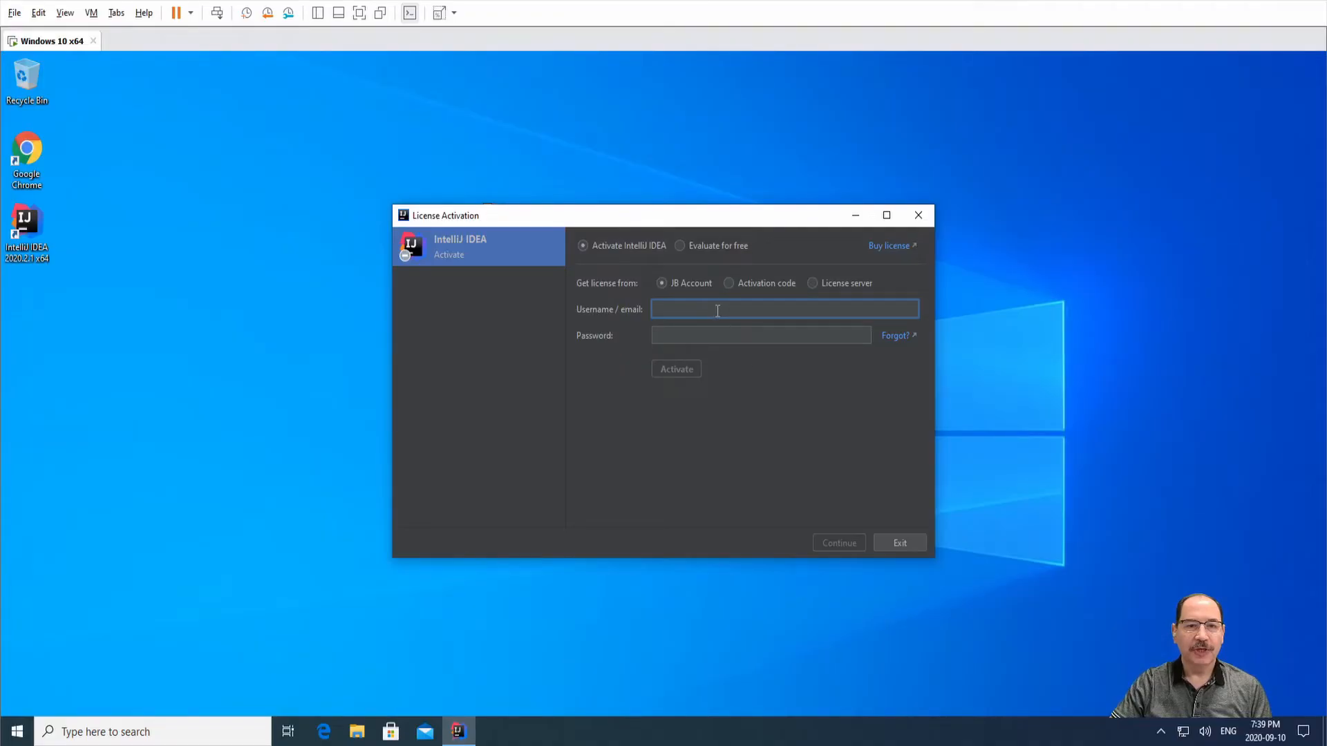
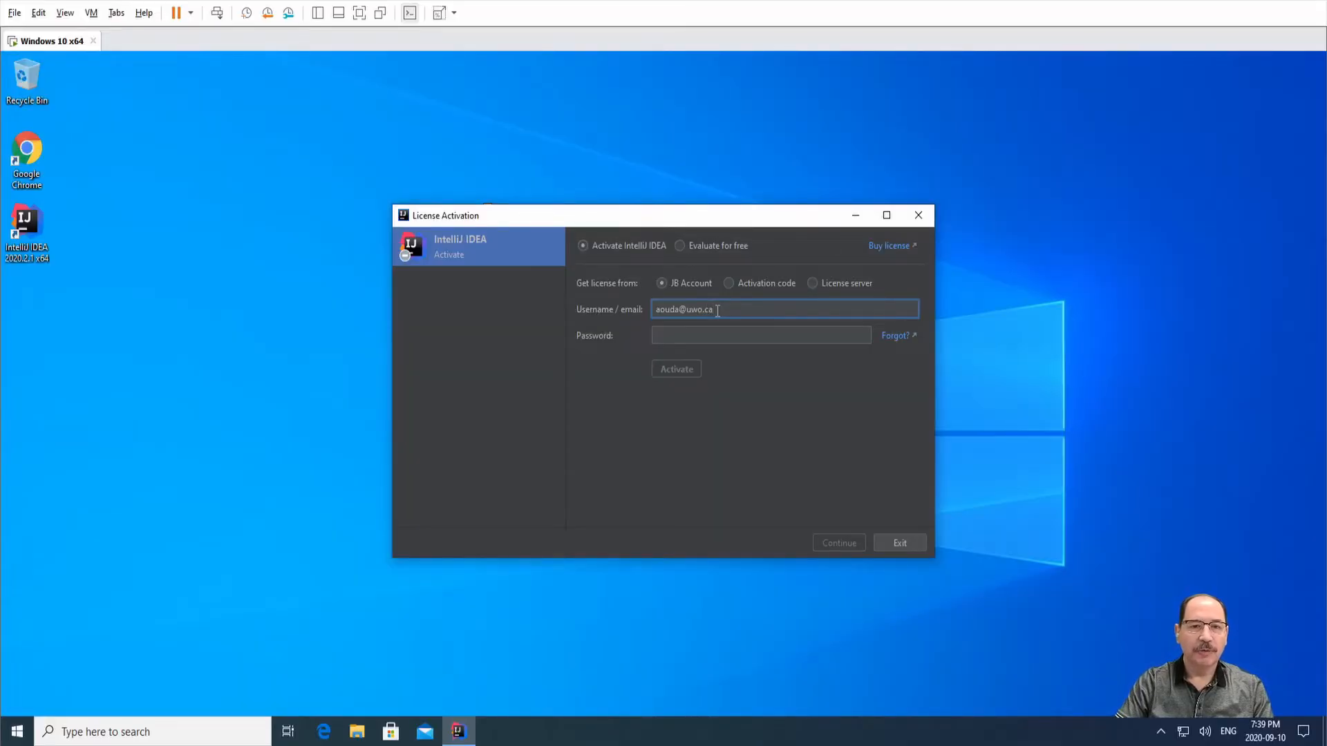
Fill in the JB Account username/e-mail and the account password for licence activation.
click(706, 334)
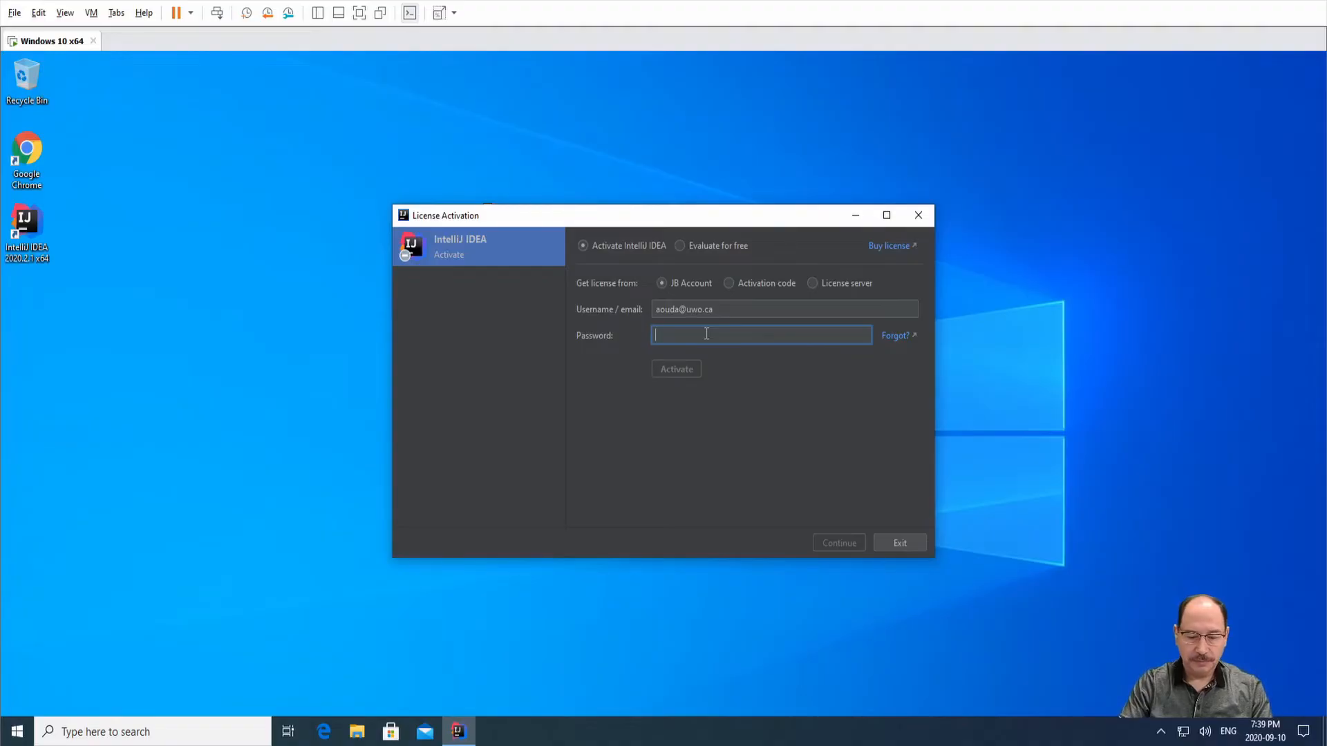
text(******)
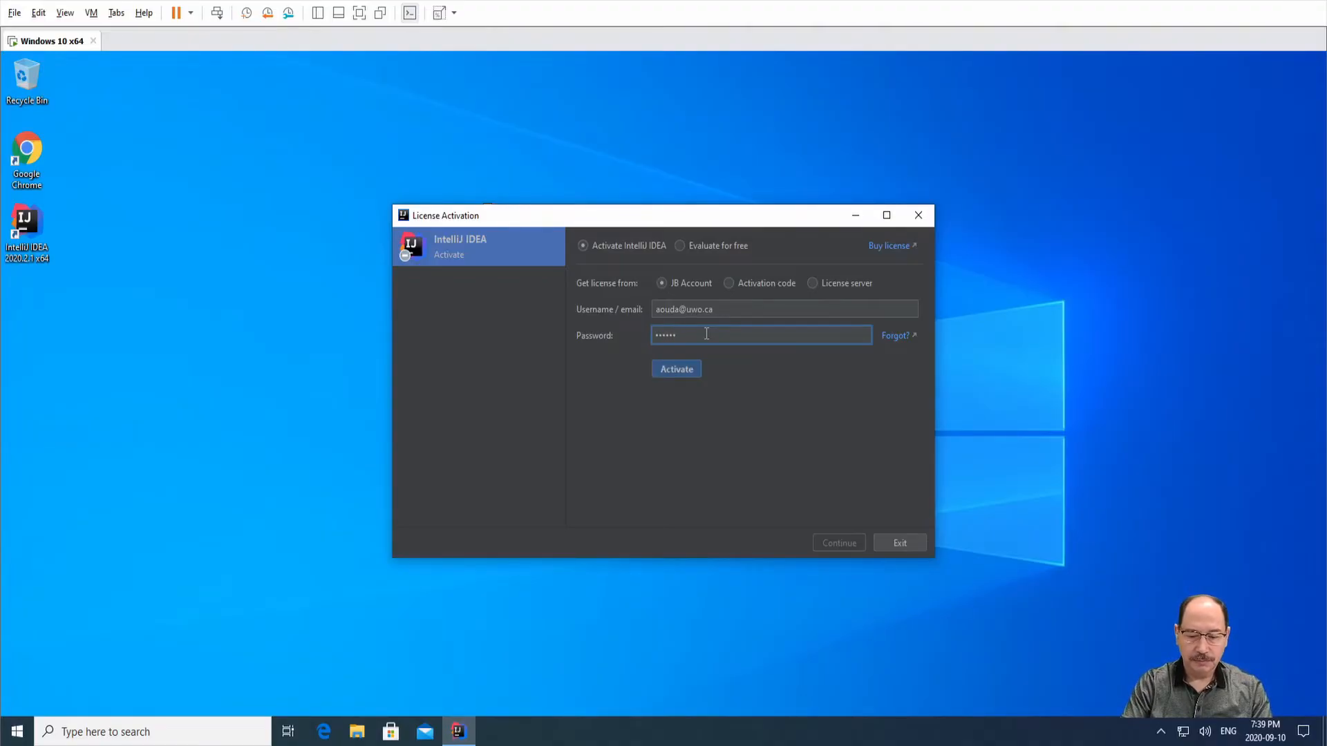
text(**)
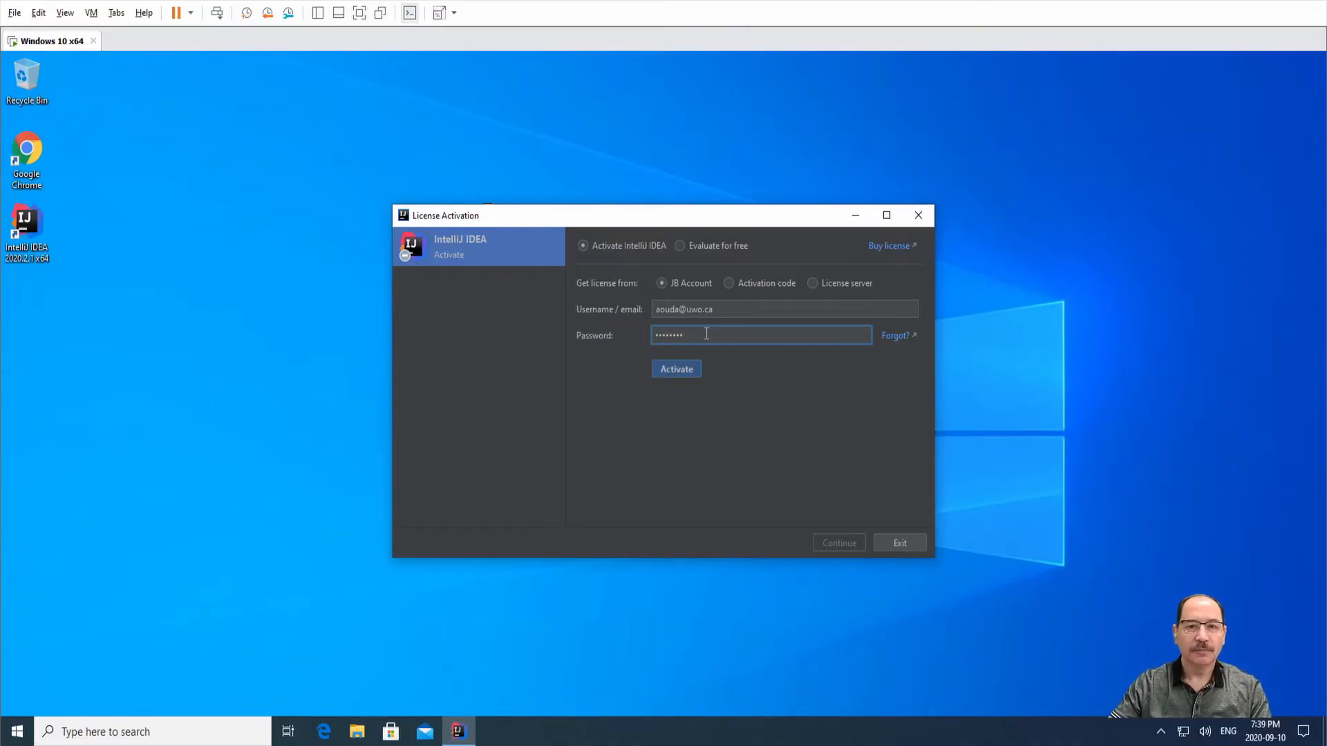
Activate the licence with the JB Account details to reach the Welcome screen.
click(695, 369)
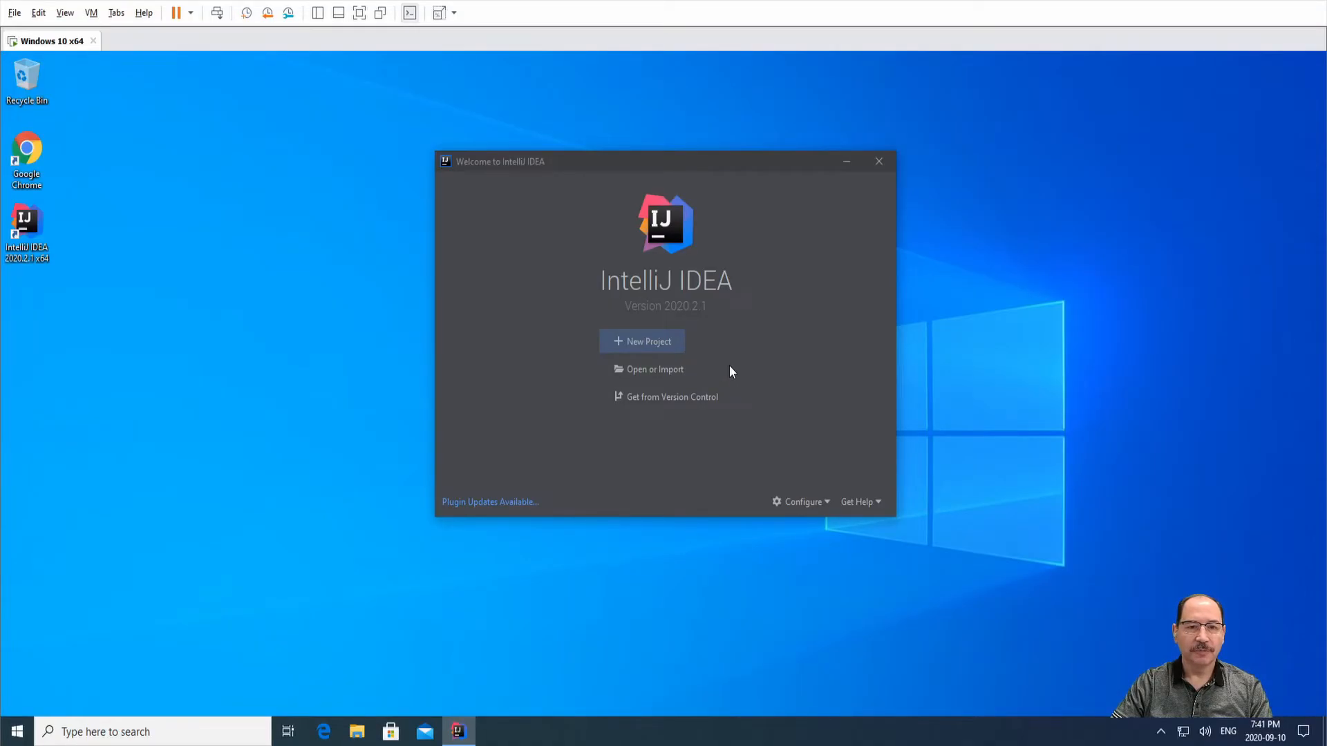
Start a New Project and expand the Project SDK dropdown, currently <No SDK>.
click(653, 352)
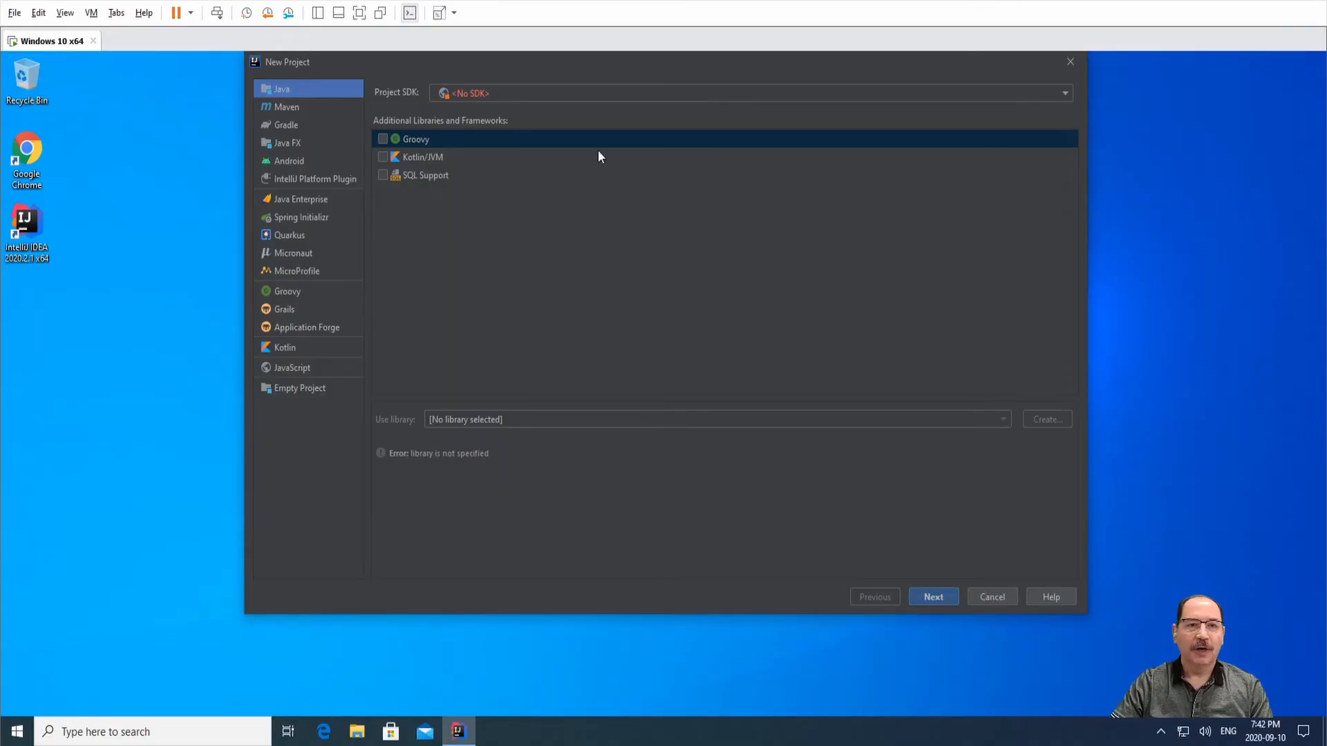
click(611, 94)
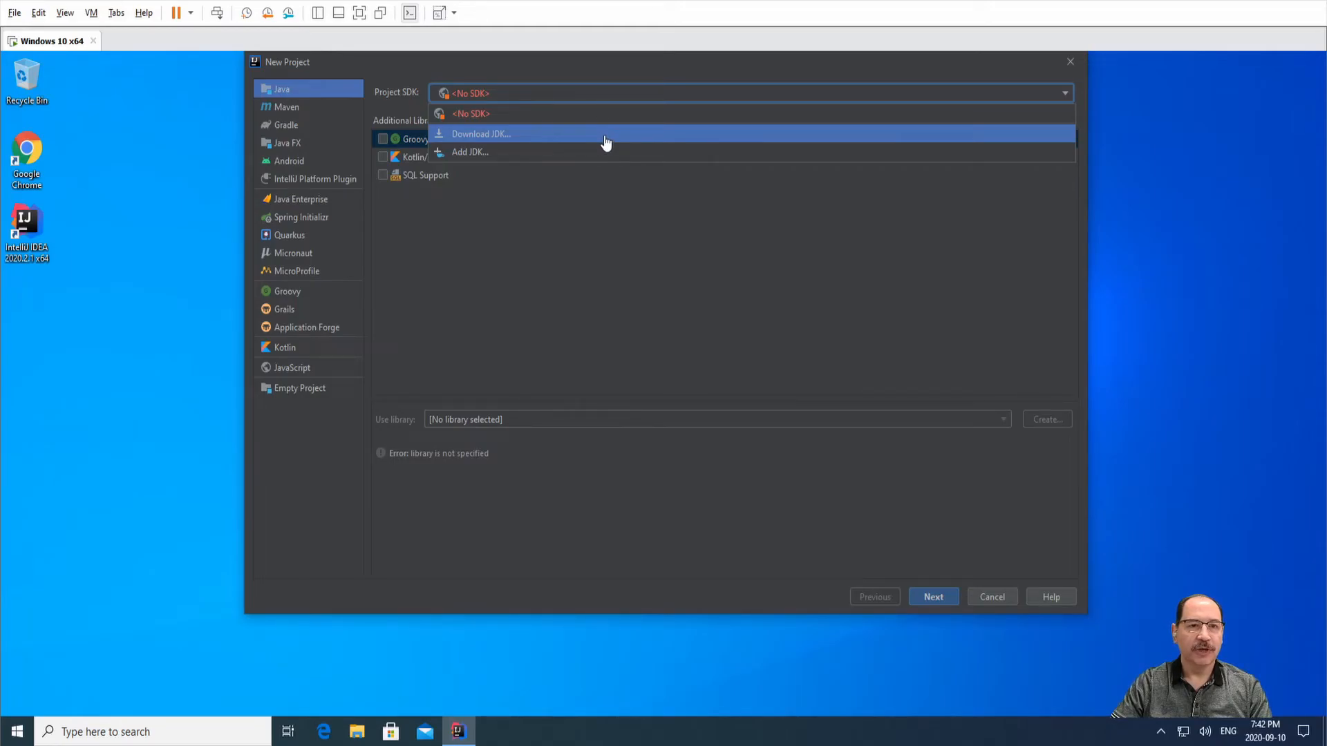
Download Oracle OpenJDK version 14.0.2 as the project SDK.
click(605, 142)
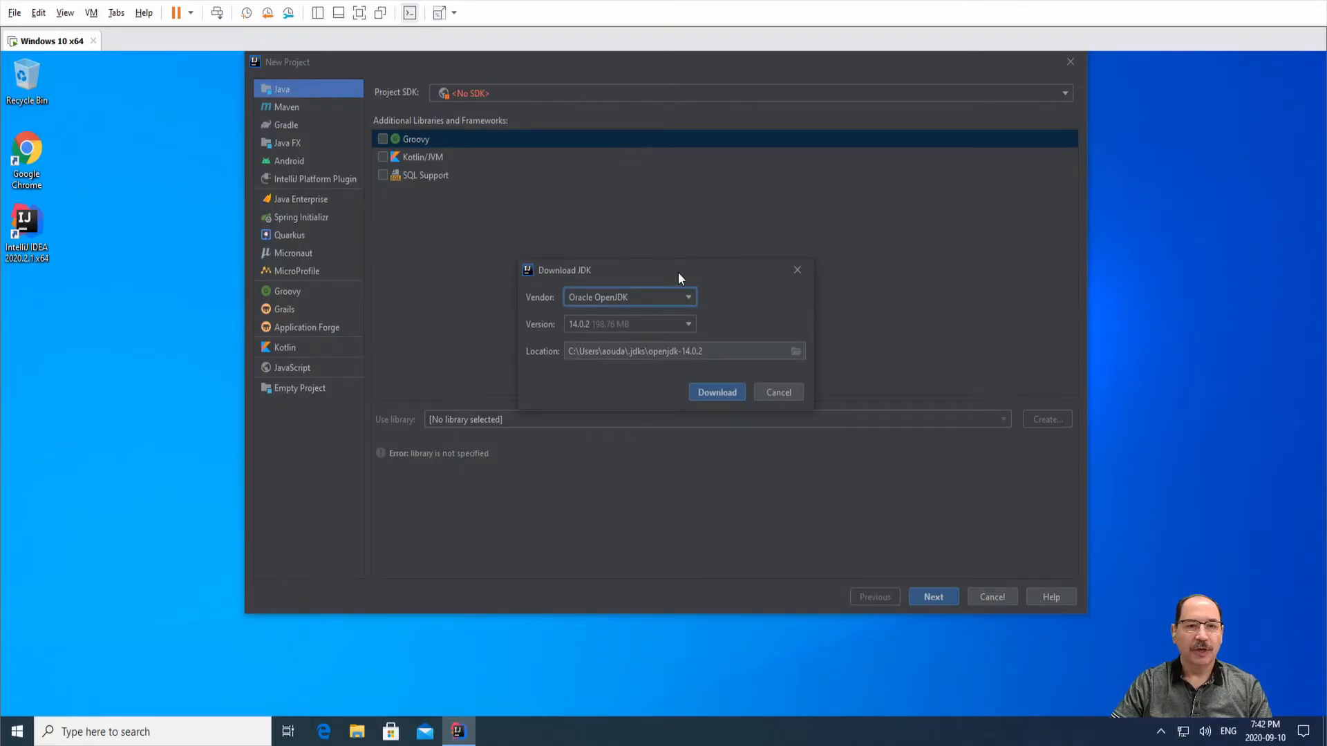
click(690, 301)
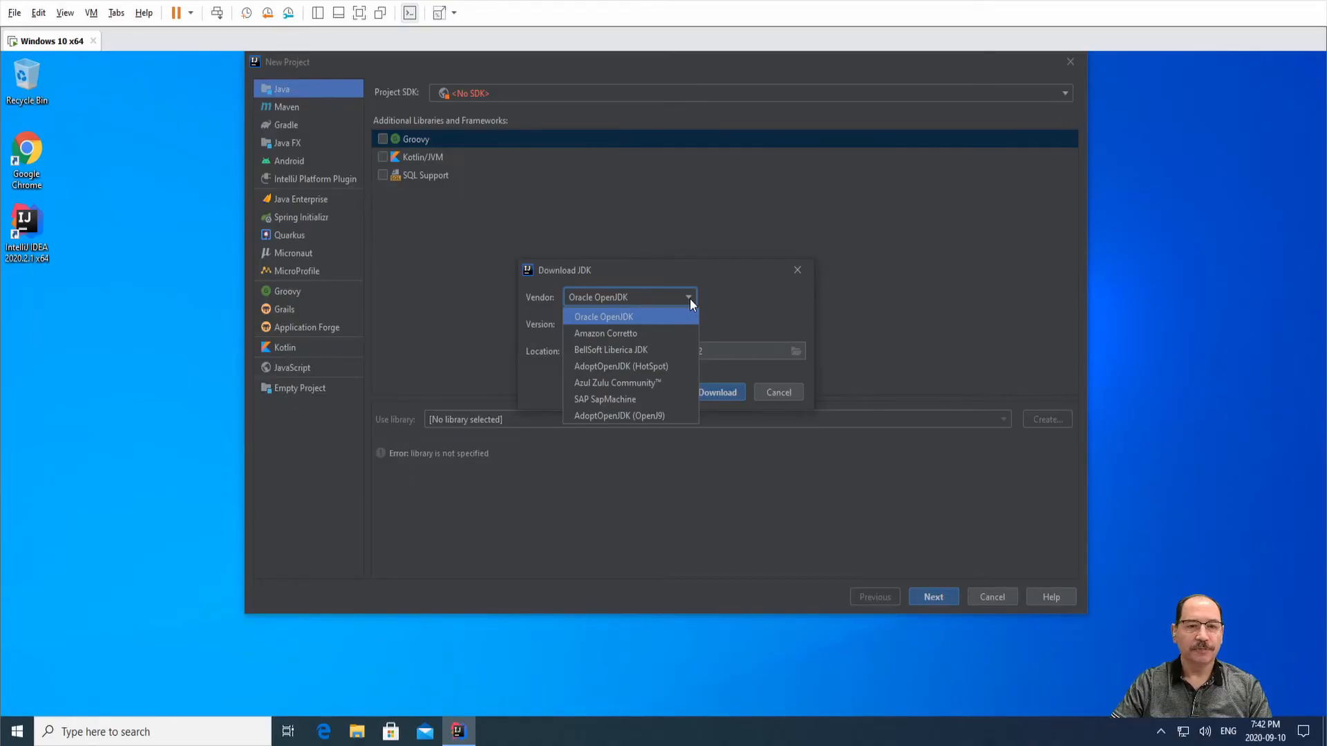
click(690, 298)
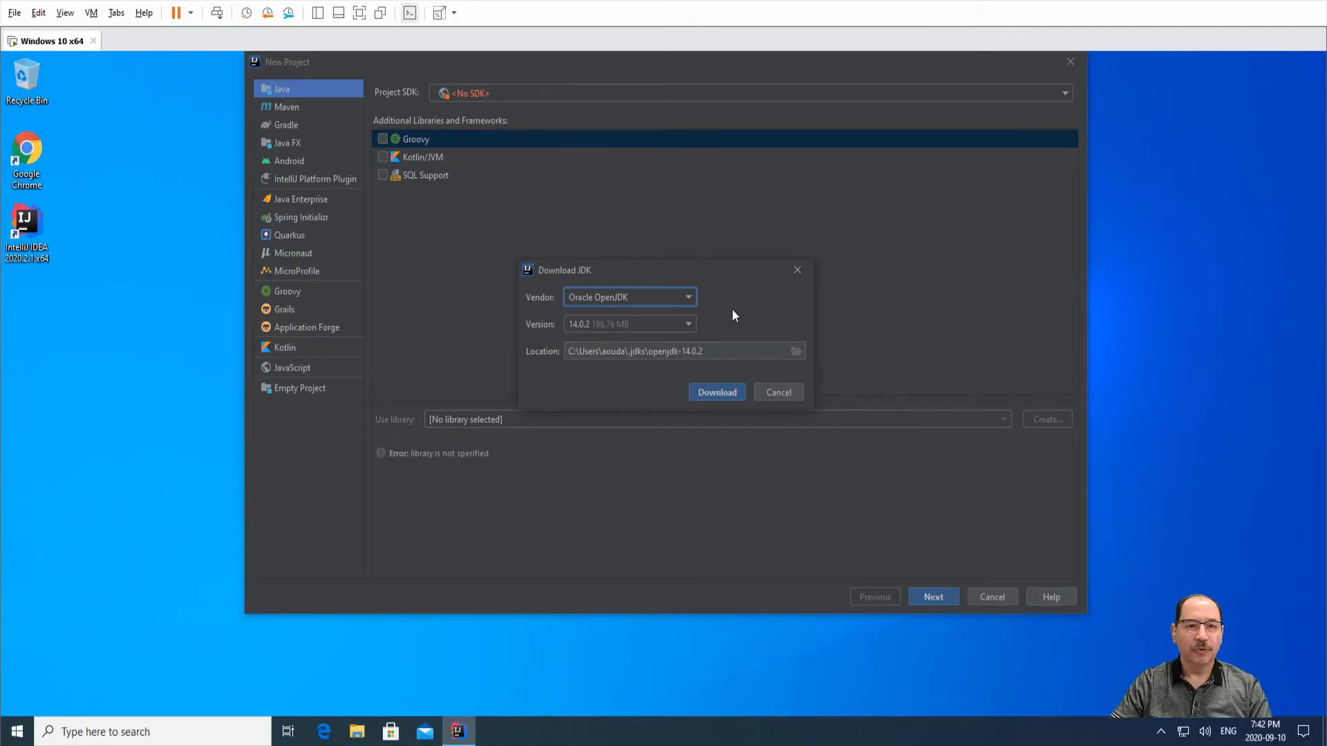
click(690, 324)
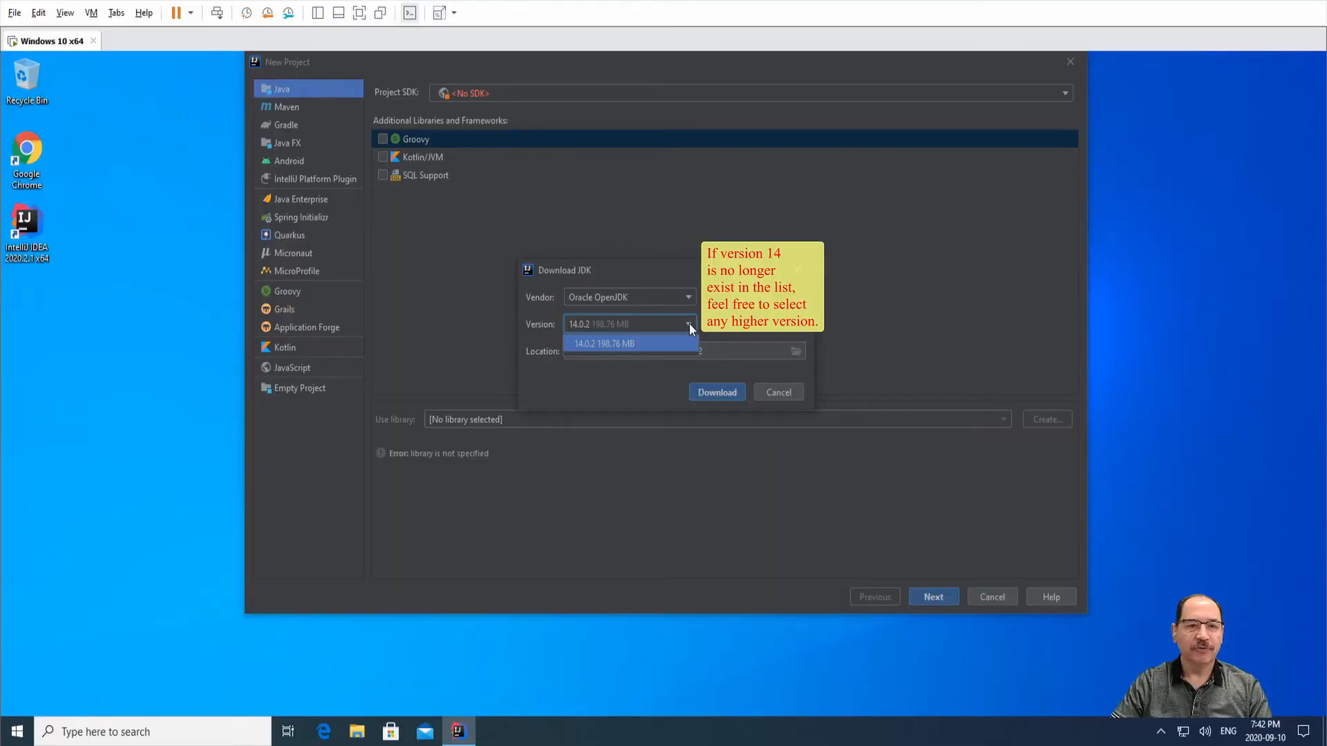
click(689, 323)
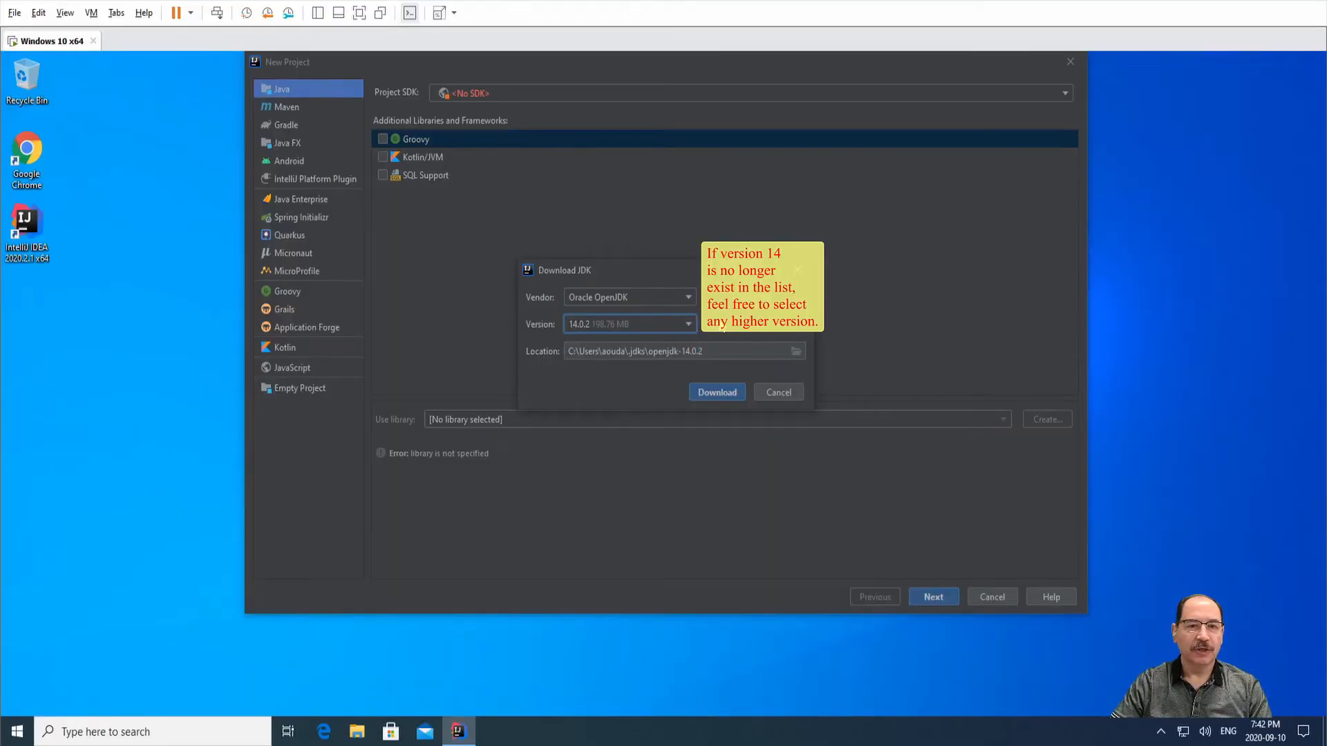
click(715, 392)
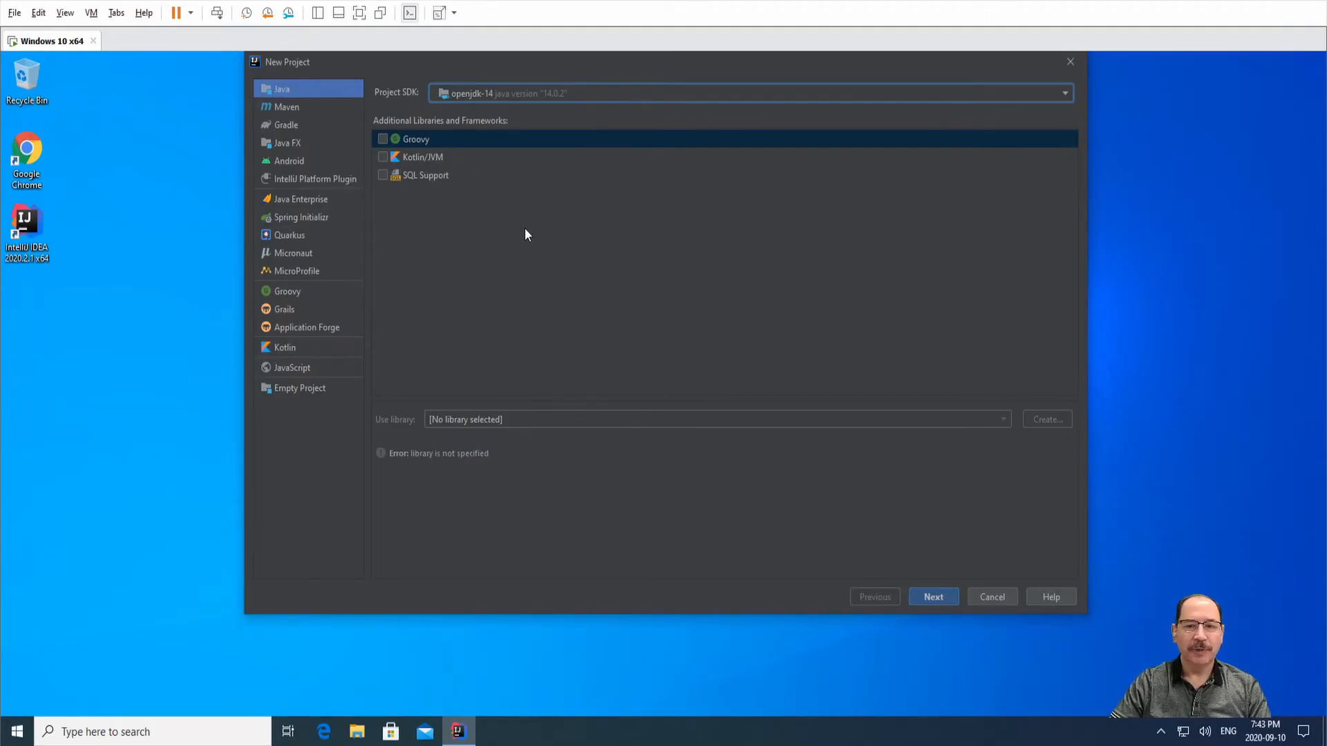
Continue past the template step without Create project from template to project naming.
click(934, 597)
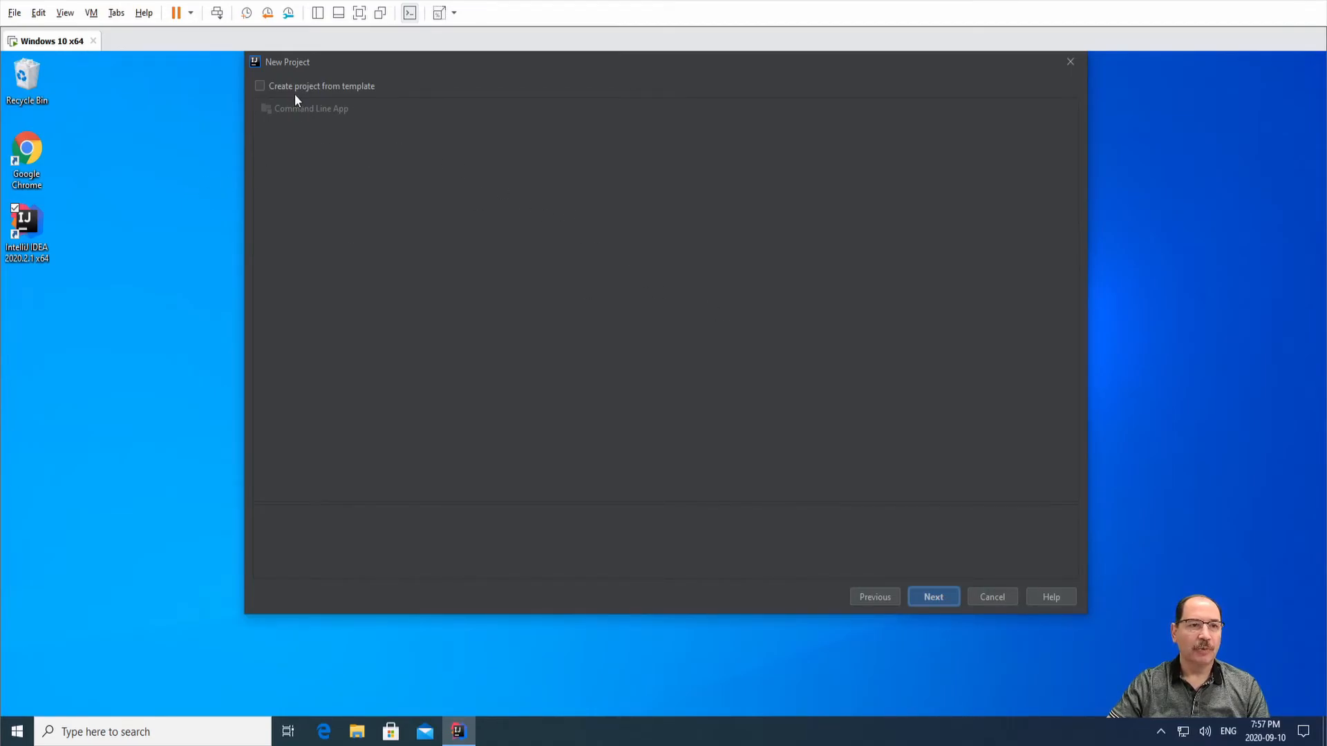
click(926, 597)
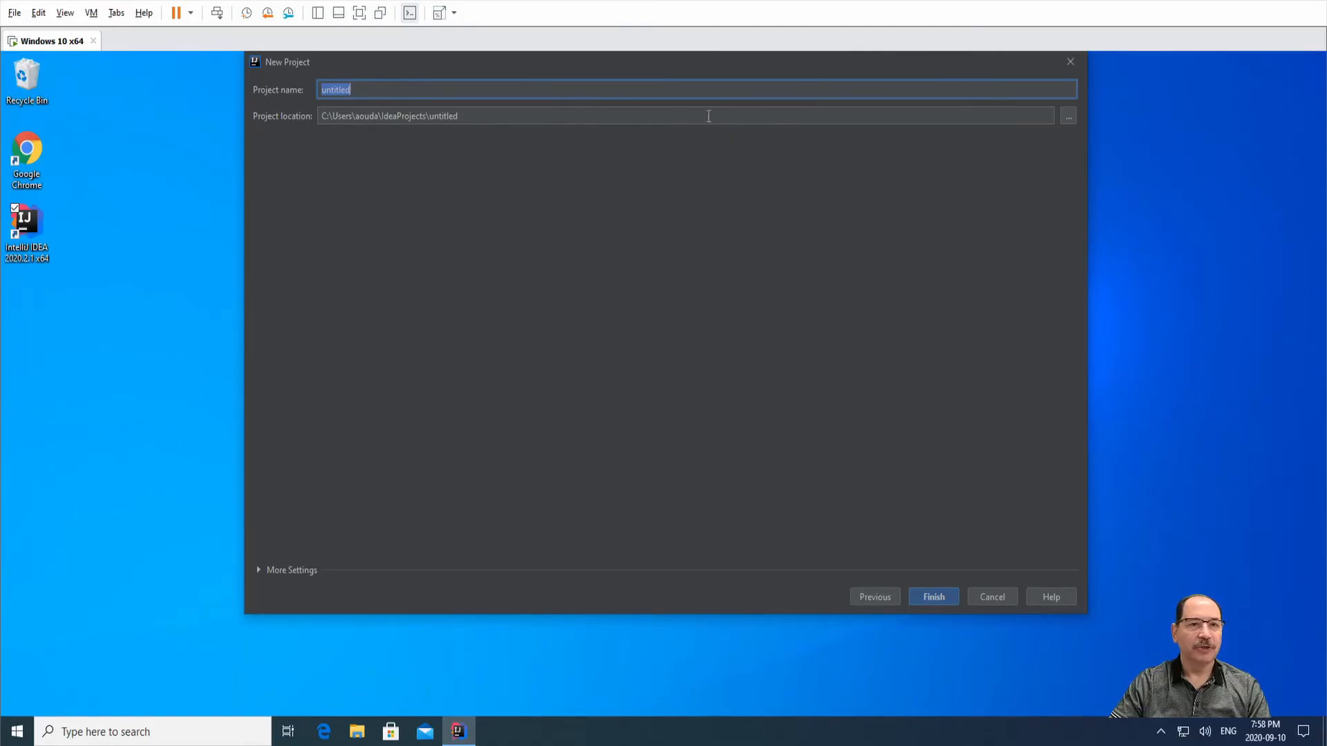
Browse to C:\, create a new folder ES1036a there, and choose it as the project location.
click(1068, 116)
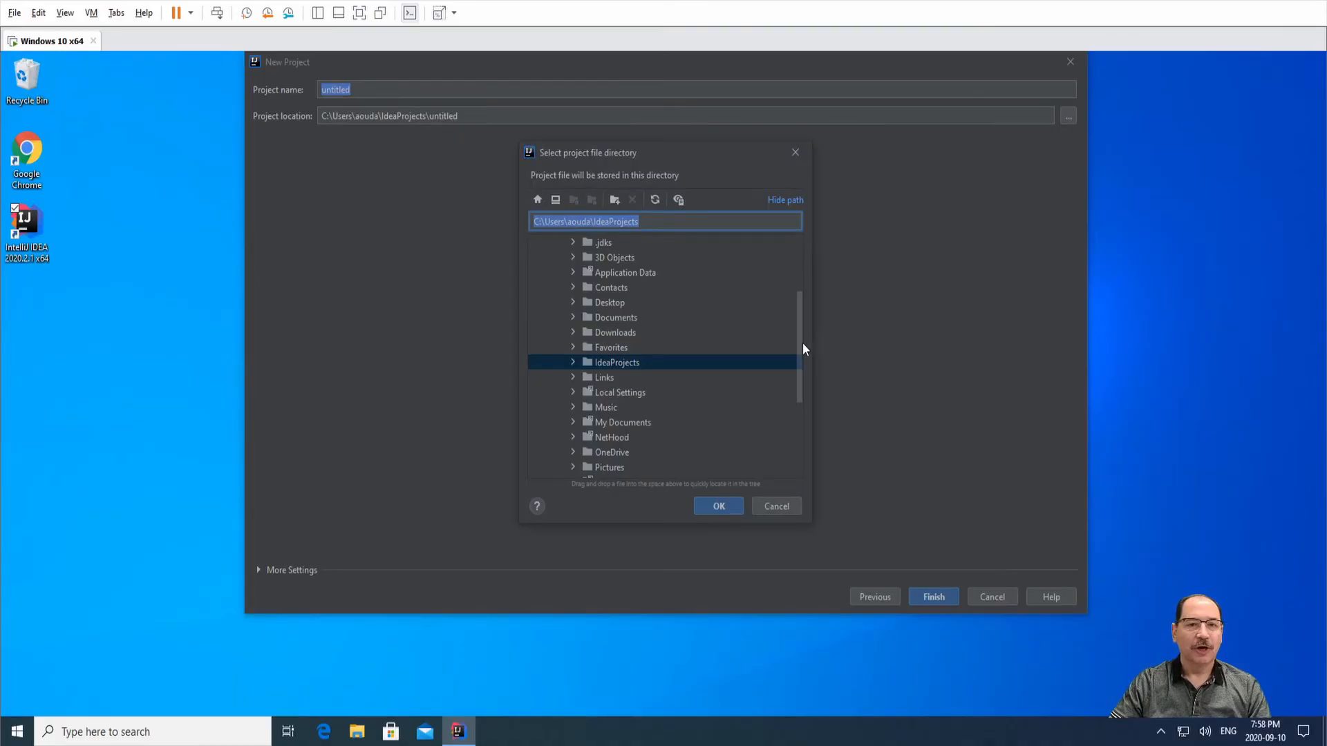
drag(798, 342, 802, 230)
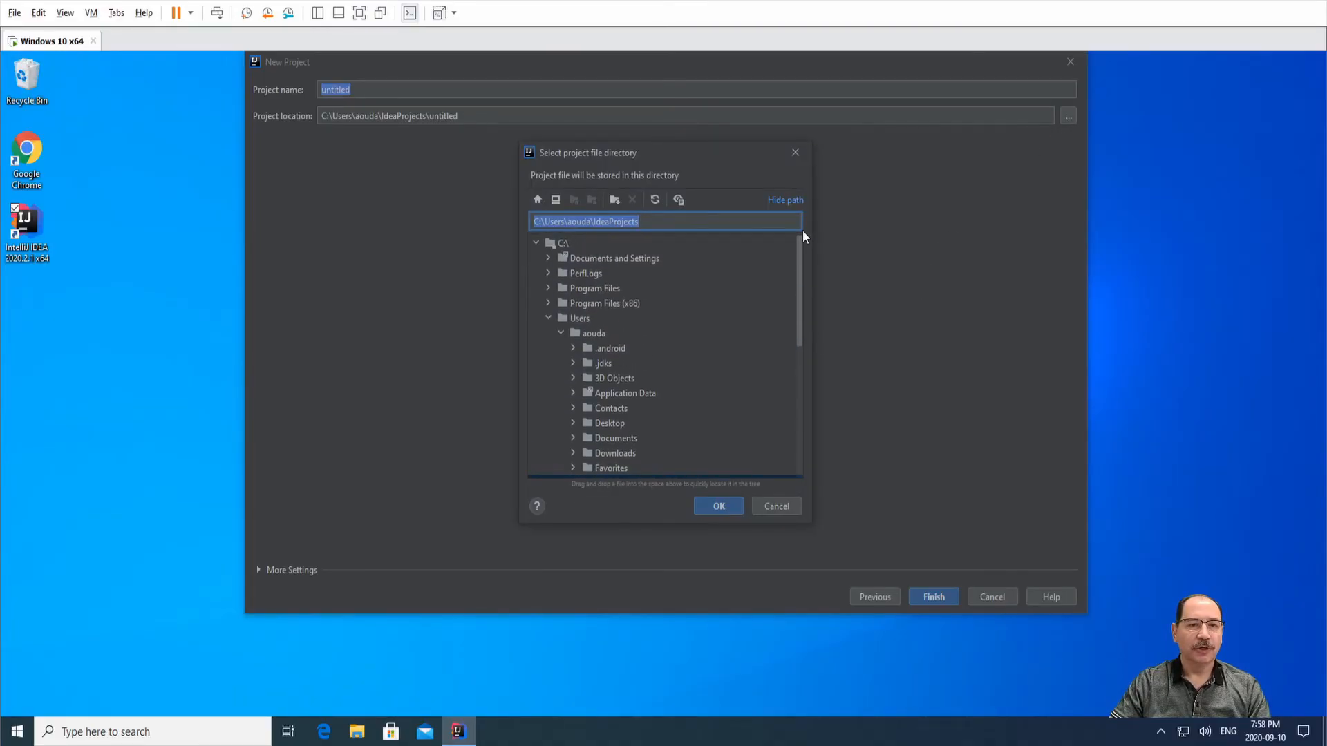
click(548, 317)
click(553, 245)
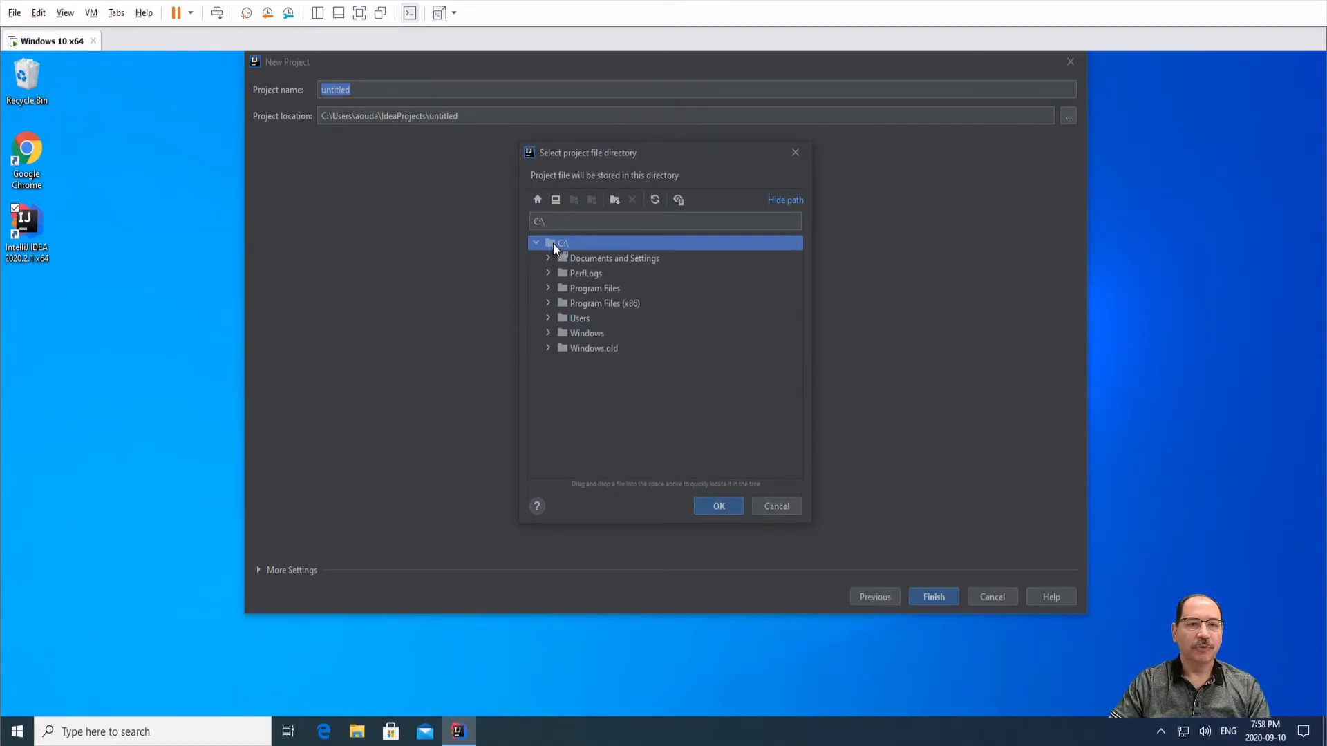
click(614, 200)
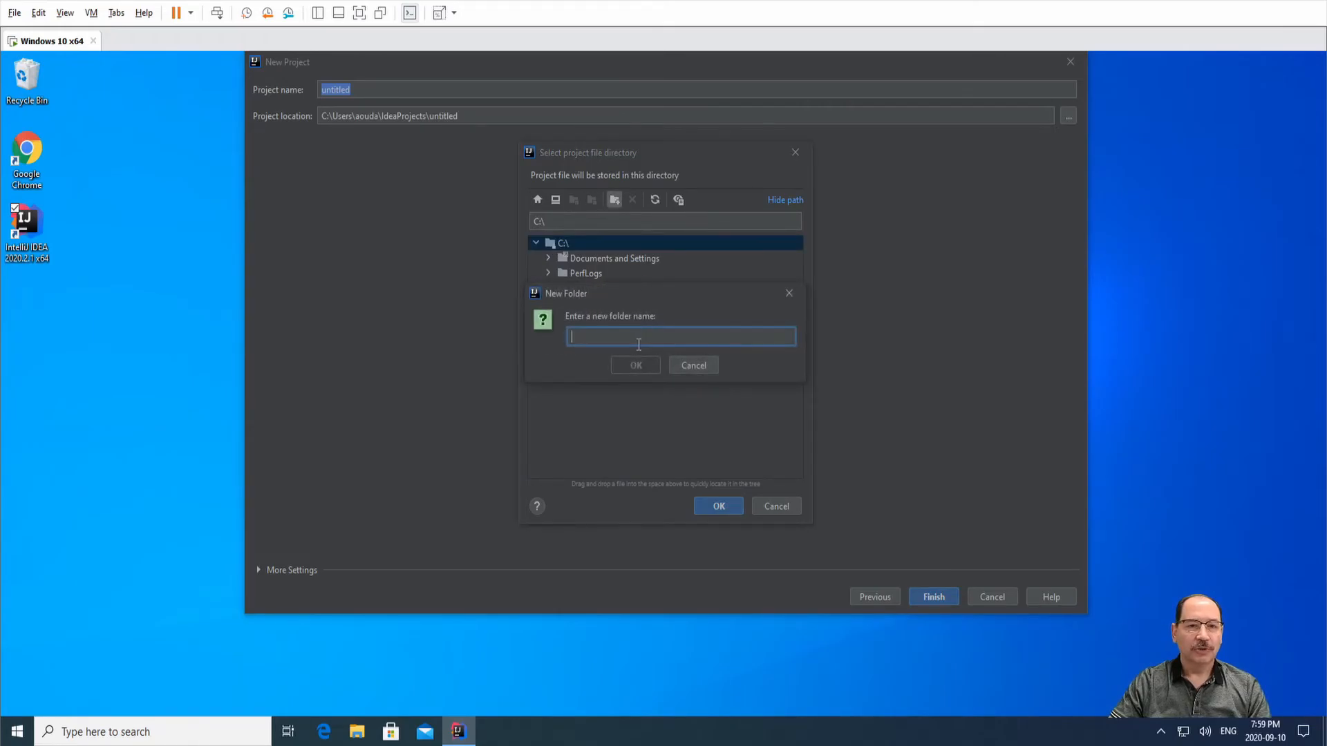
text(ES1036)
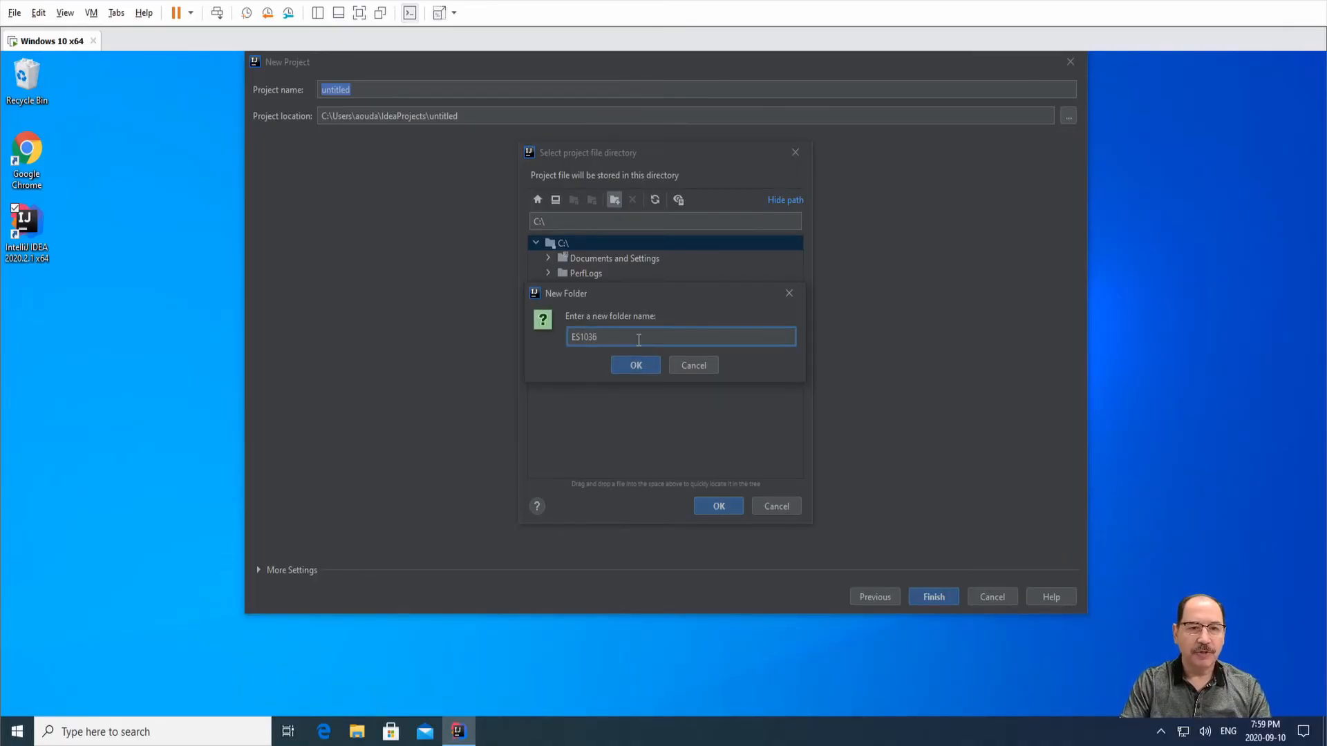
text(a)
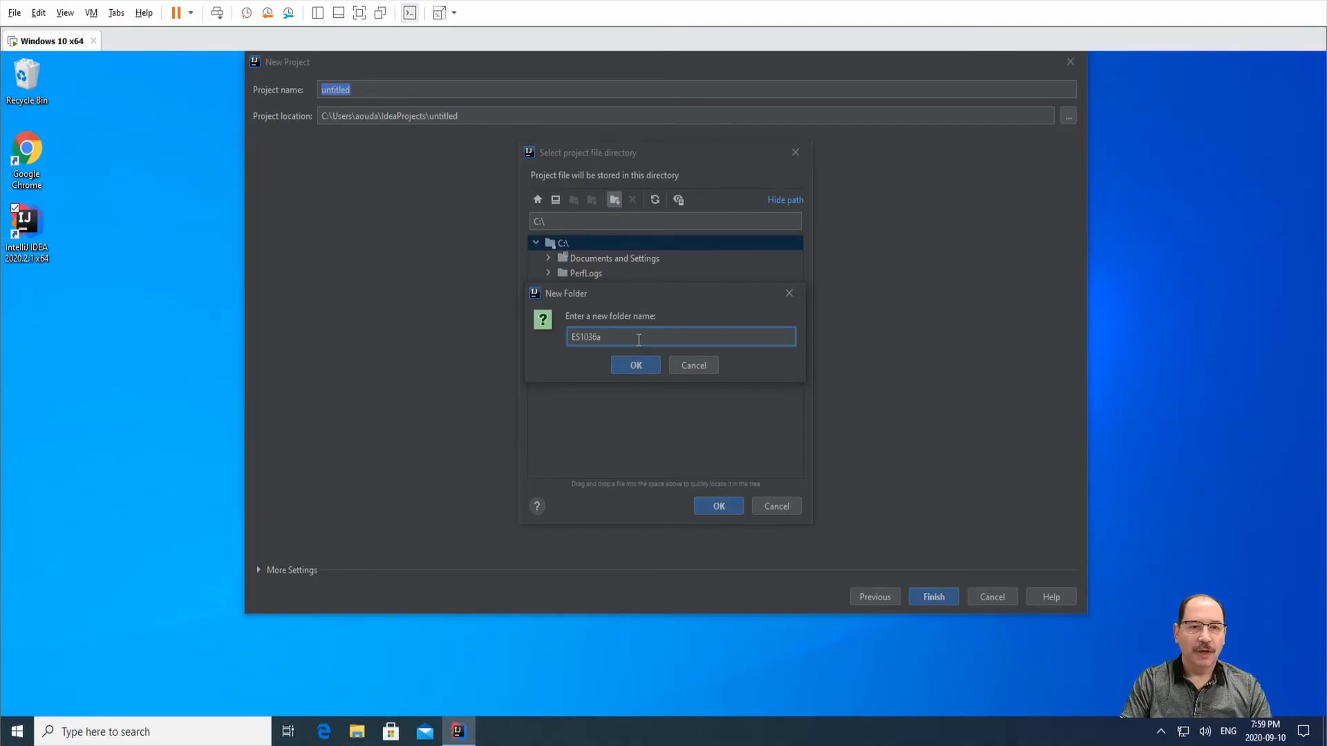
click(637, 367)
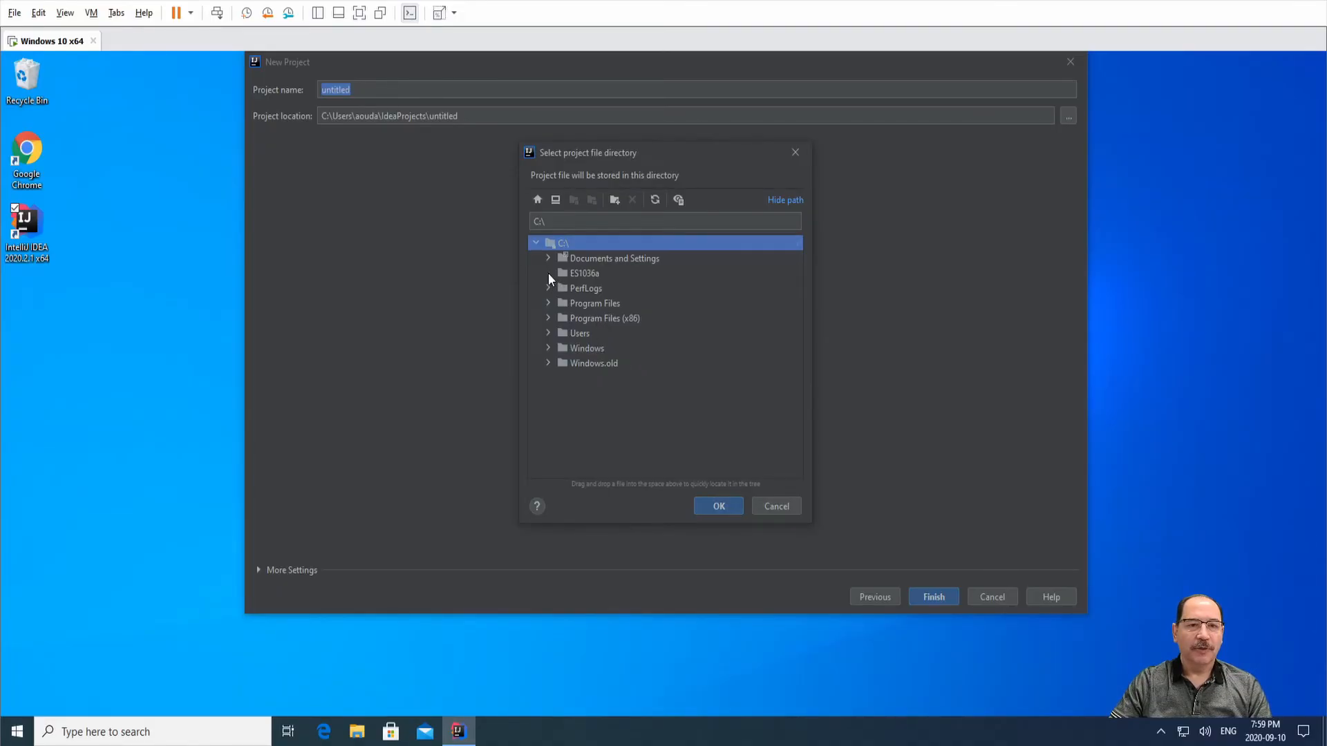
click(579, 274)
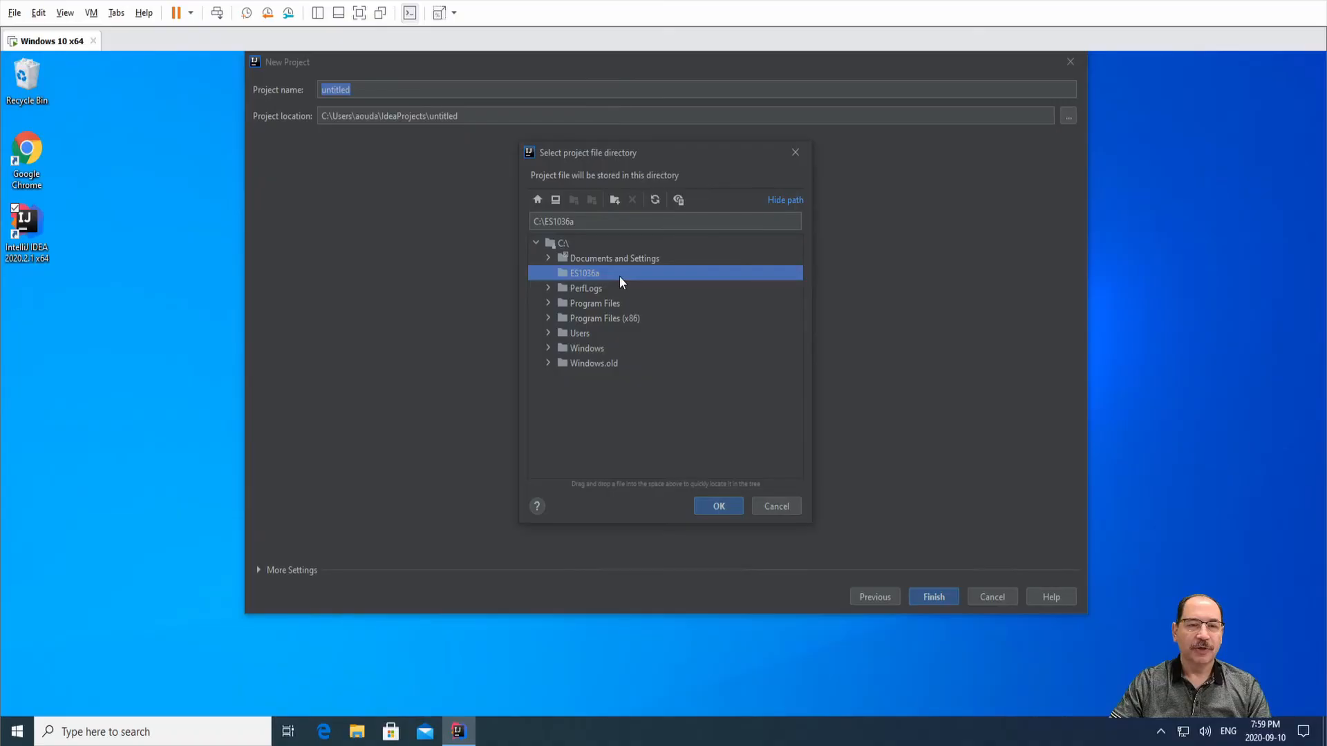
click(709, 506)
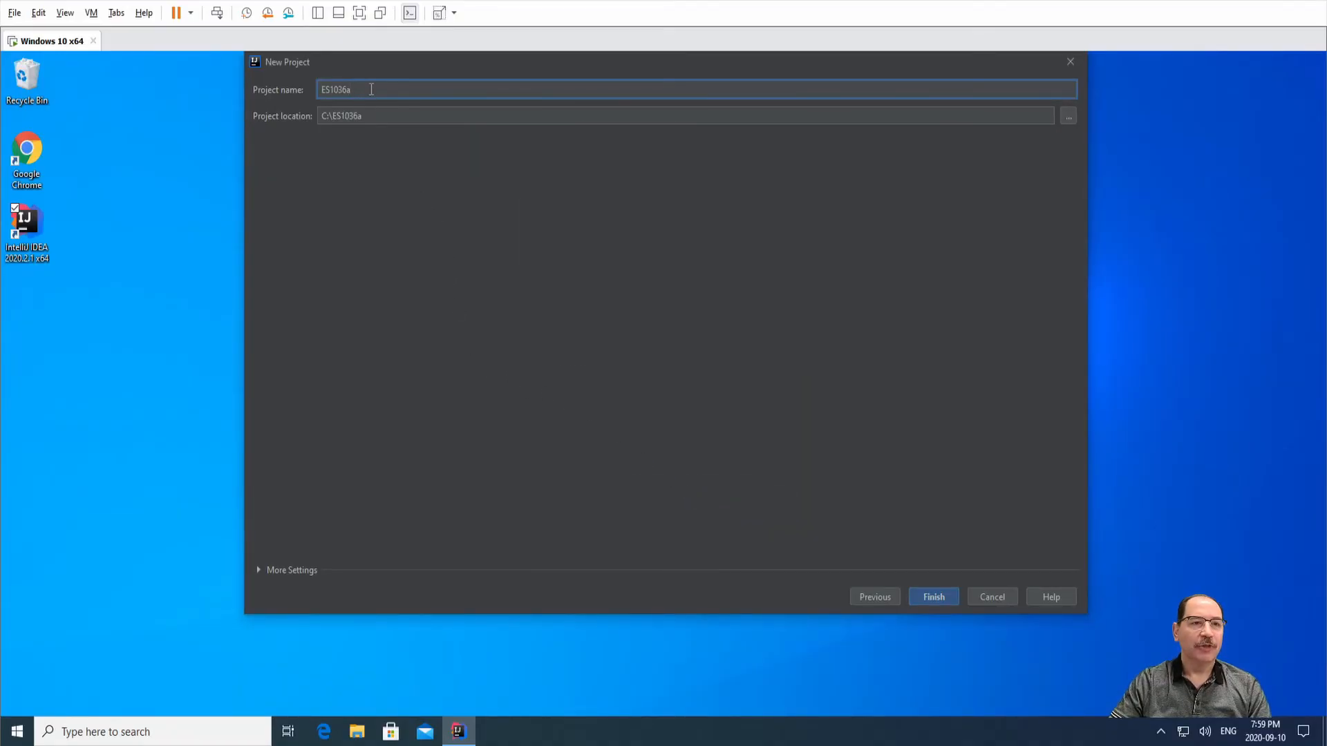
Name the project MyFirstJava at C:\ES1036a\MyFirstJava and create it, allowing the missing folder.
click(374, 113)
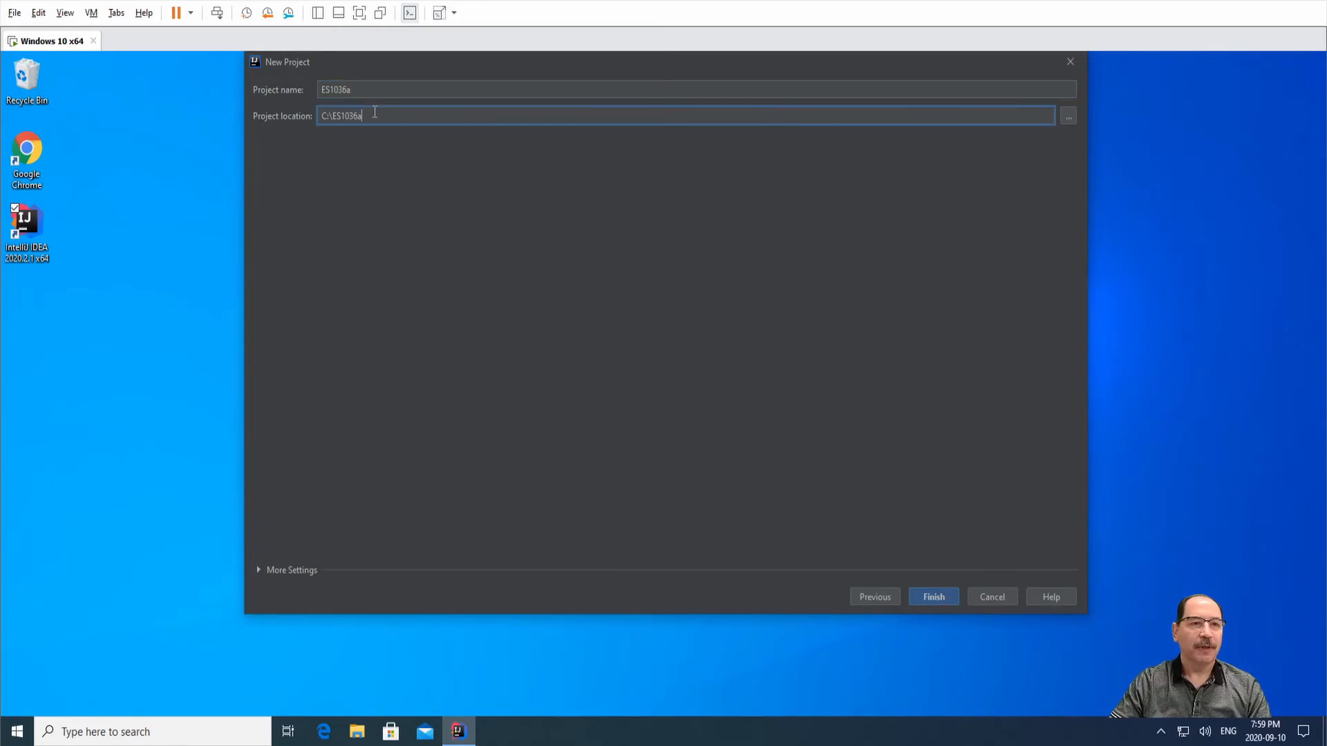
text(\)
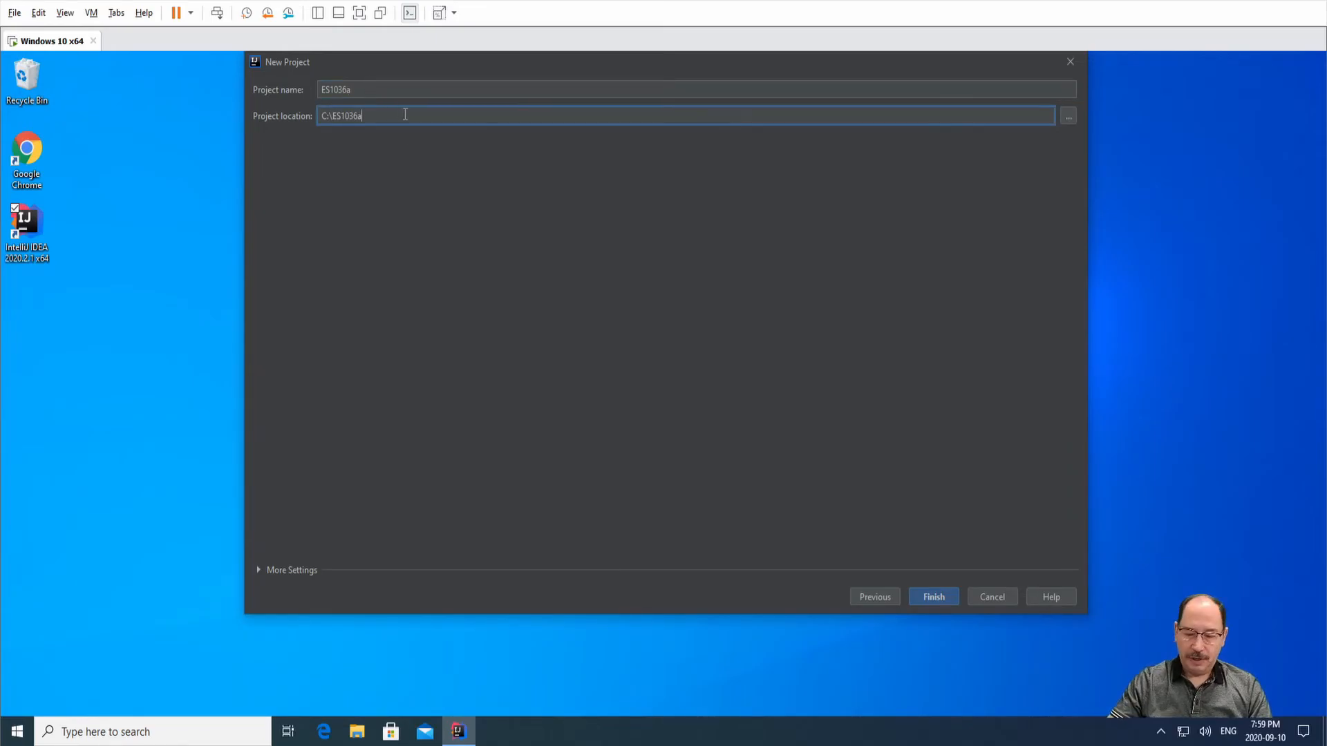
click(320, 89)
double_click(373, 91)
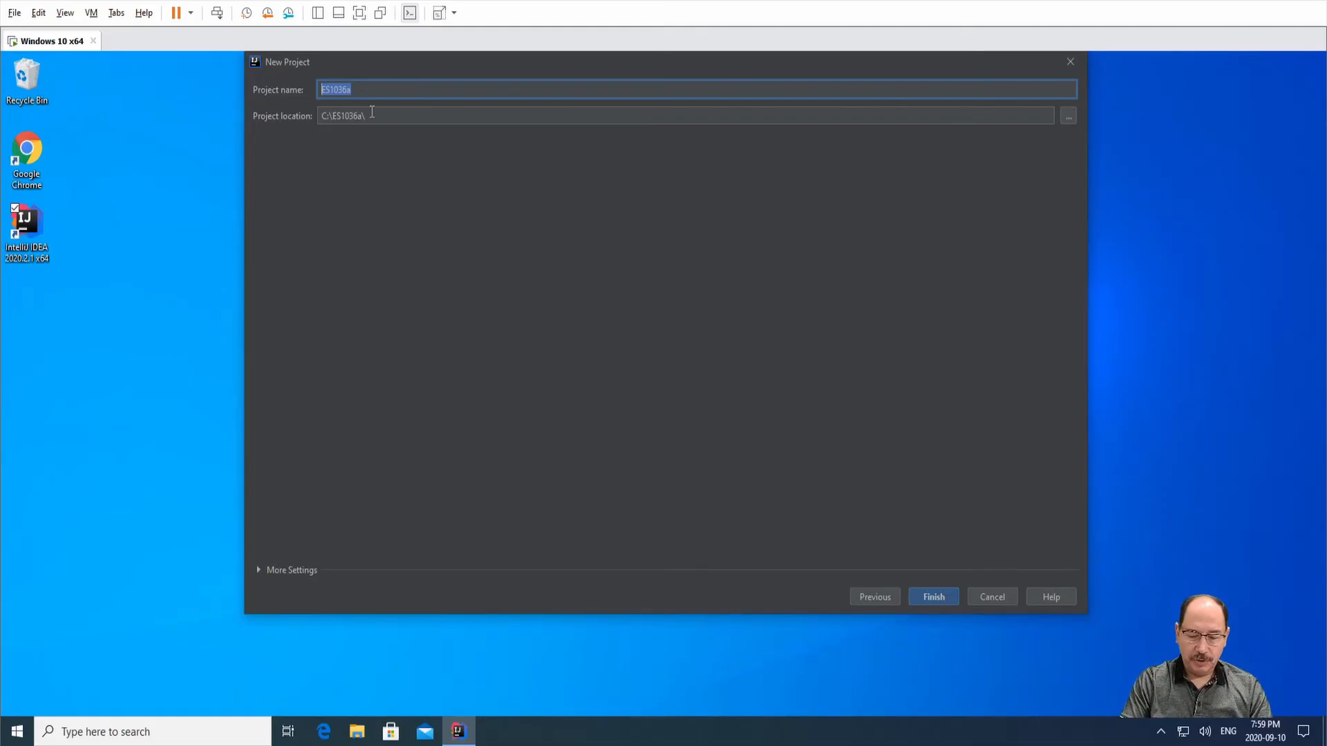
text(MyFirstJava)
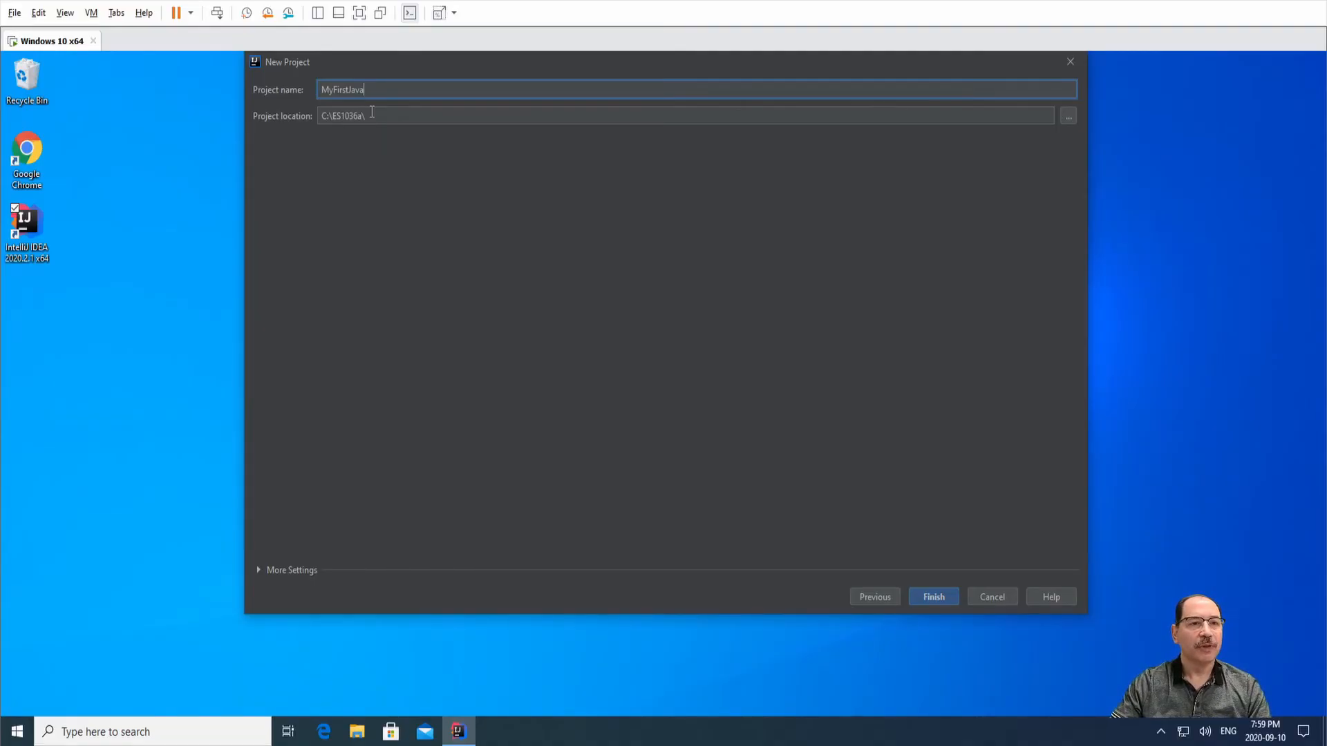
click(372, 114)
drag(368, 91, 236, 80)
key(ctrl+c)
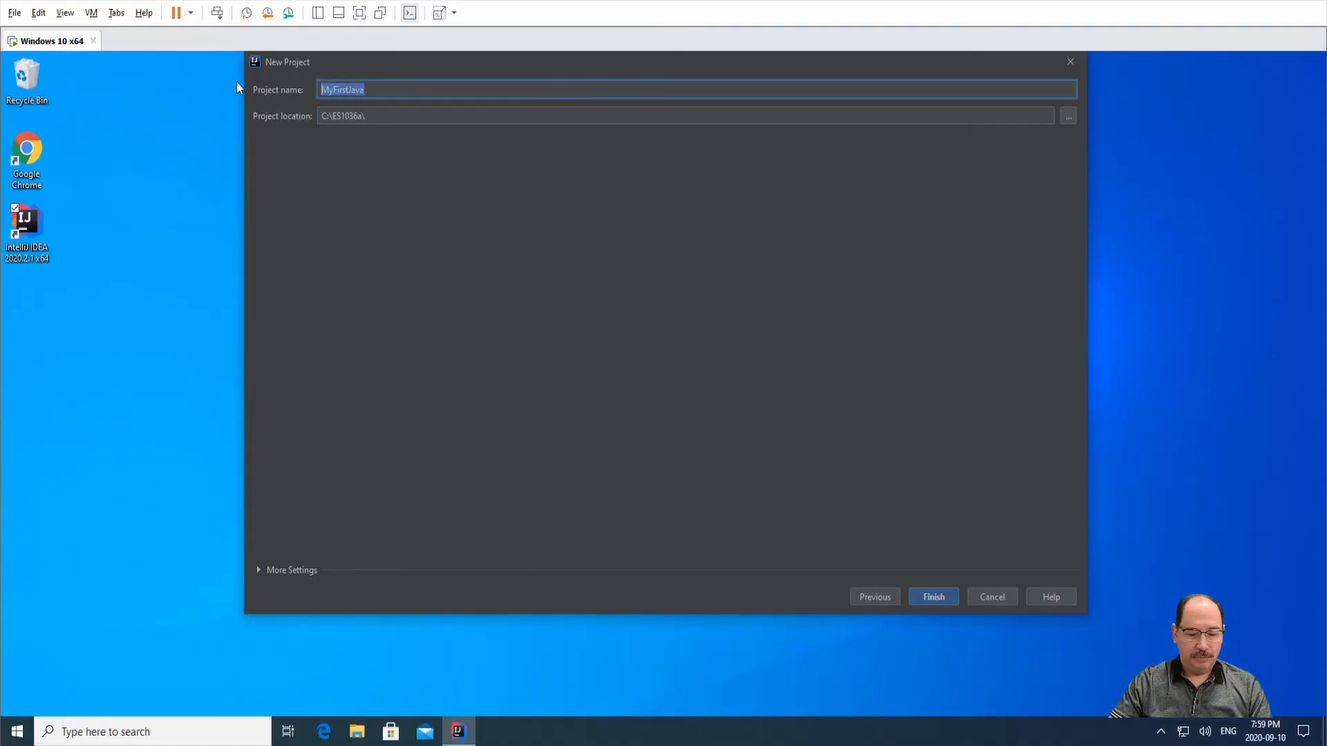
click(412, 117)
key(ctrl+v)
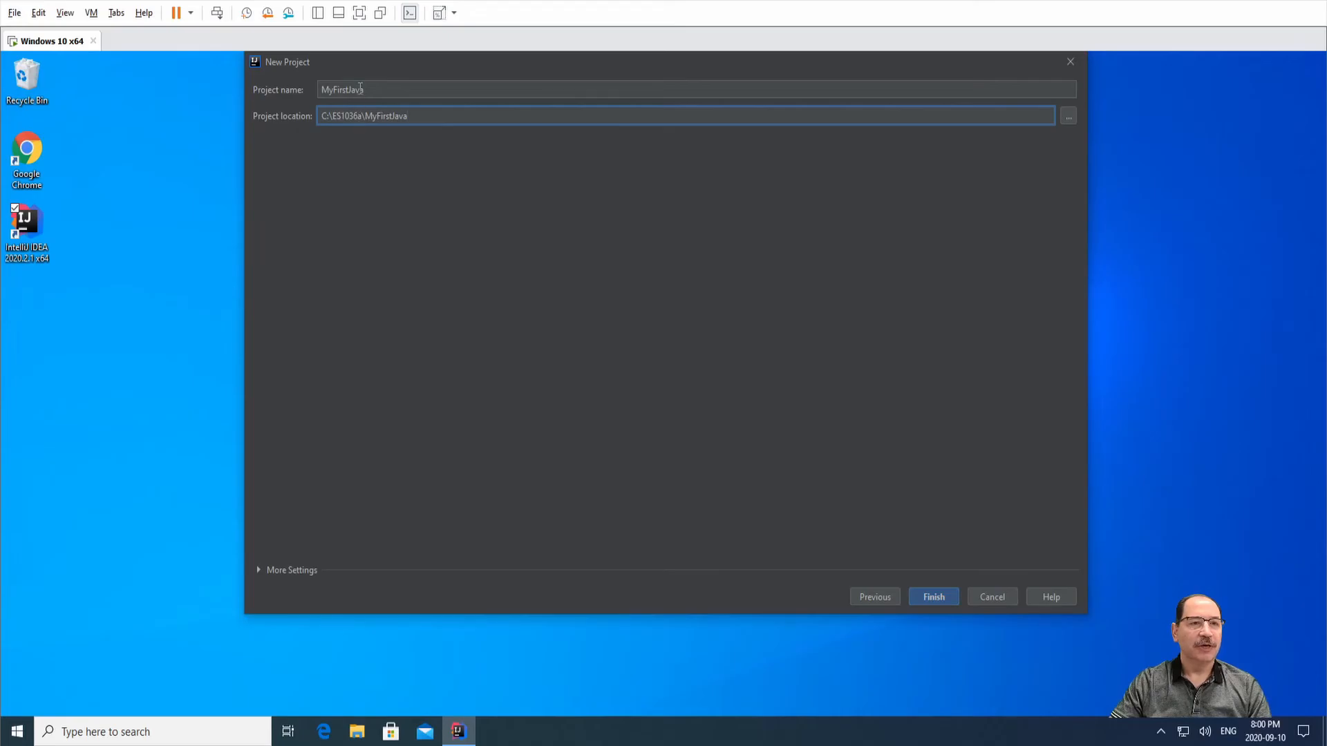
click(927, 598)
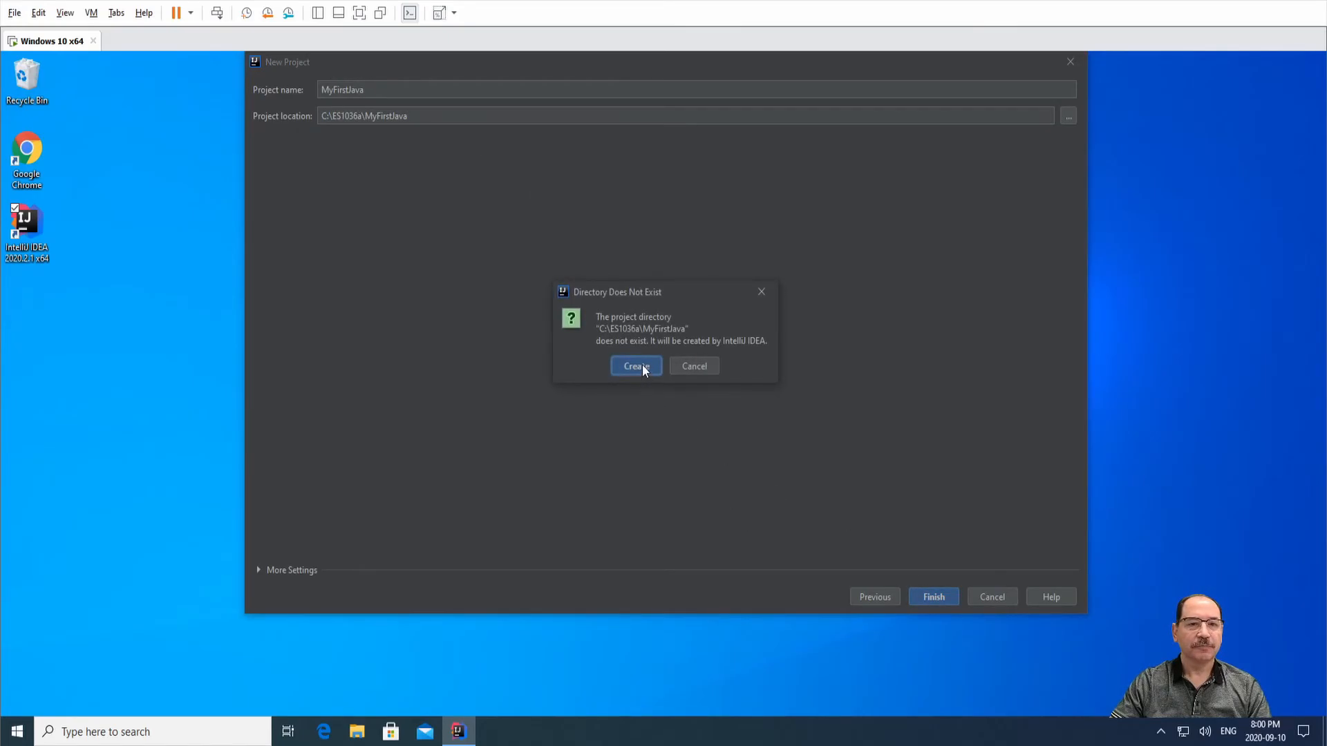
click(642, 365)
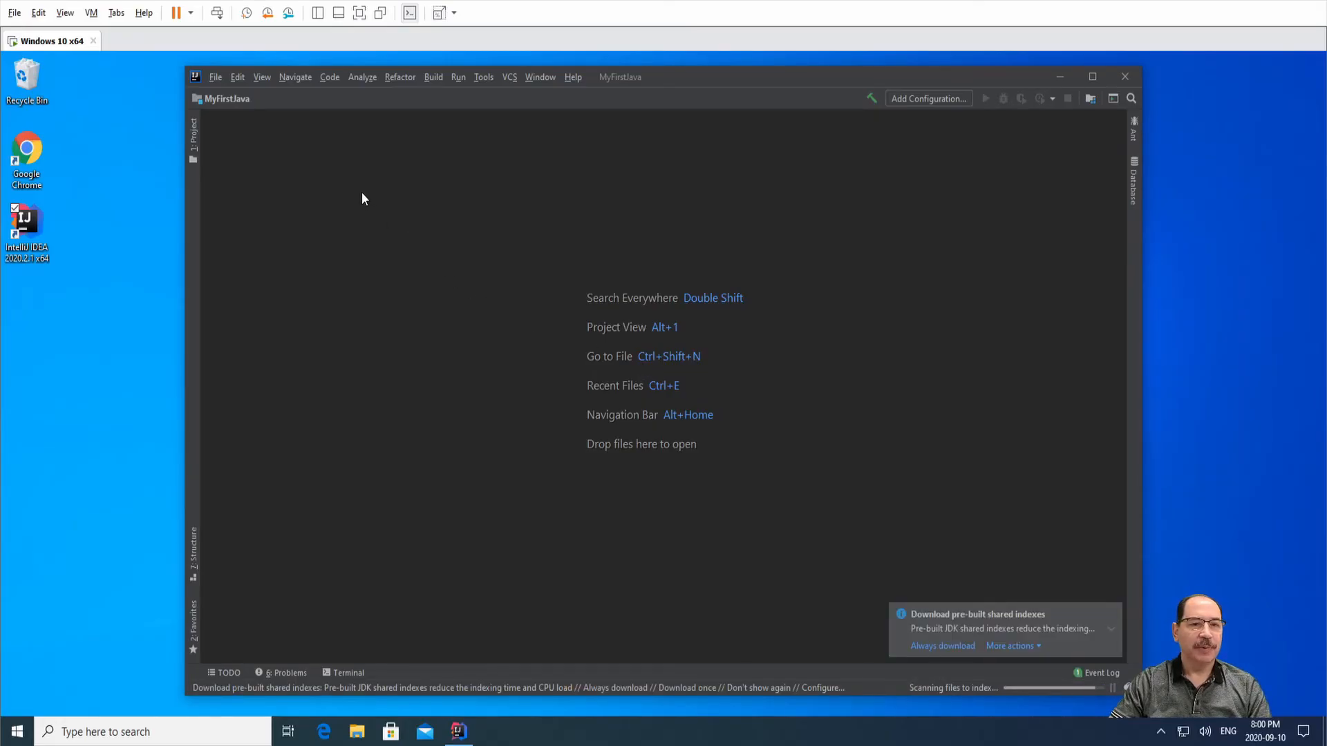
Expand the MyFirstJava node in the Project panel and select the src folder.
click(194, 137)
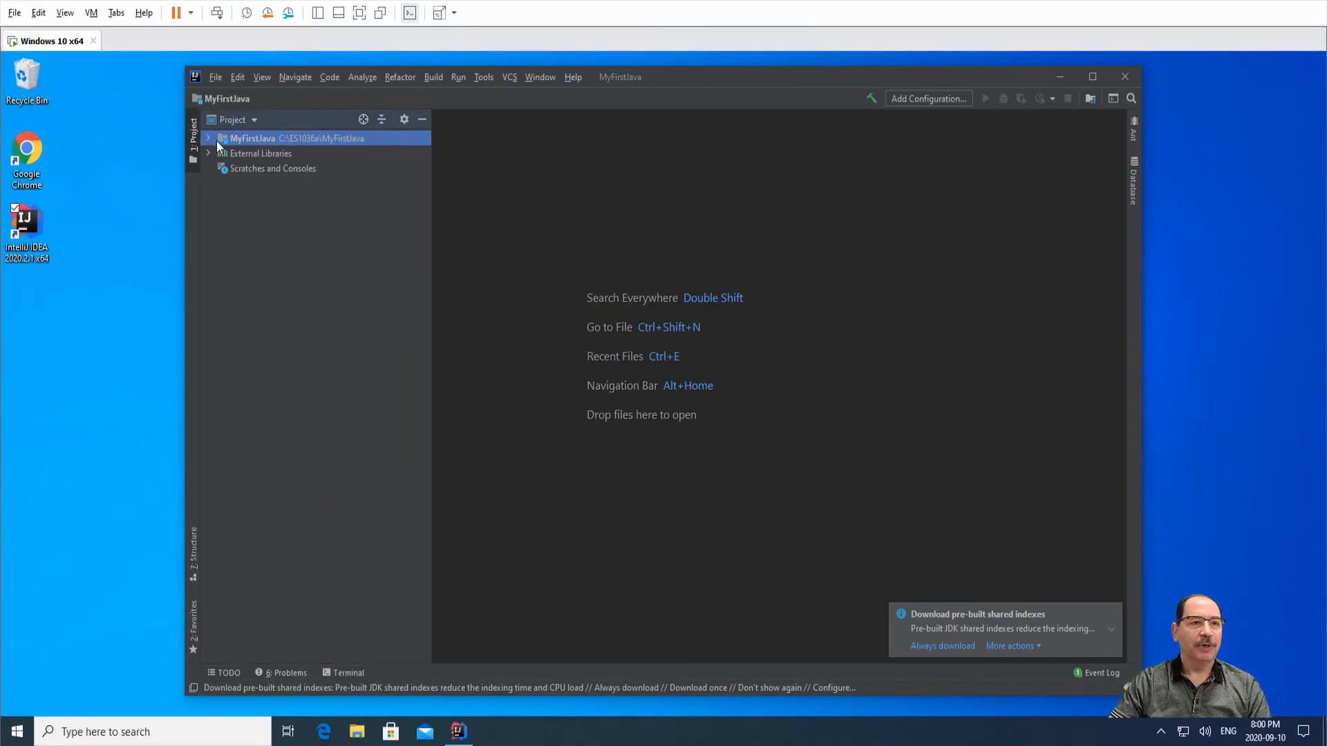
click(209, 138)
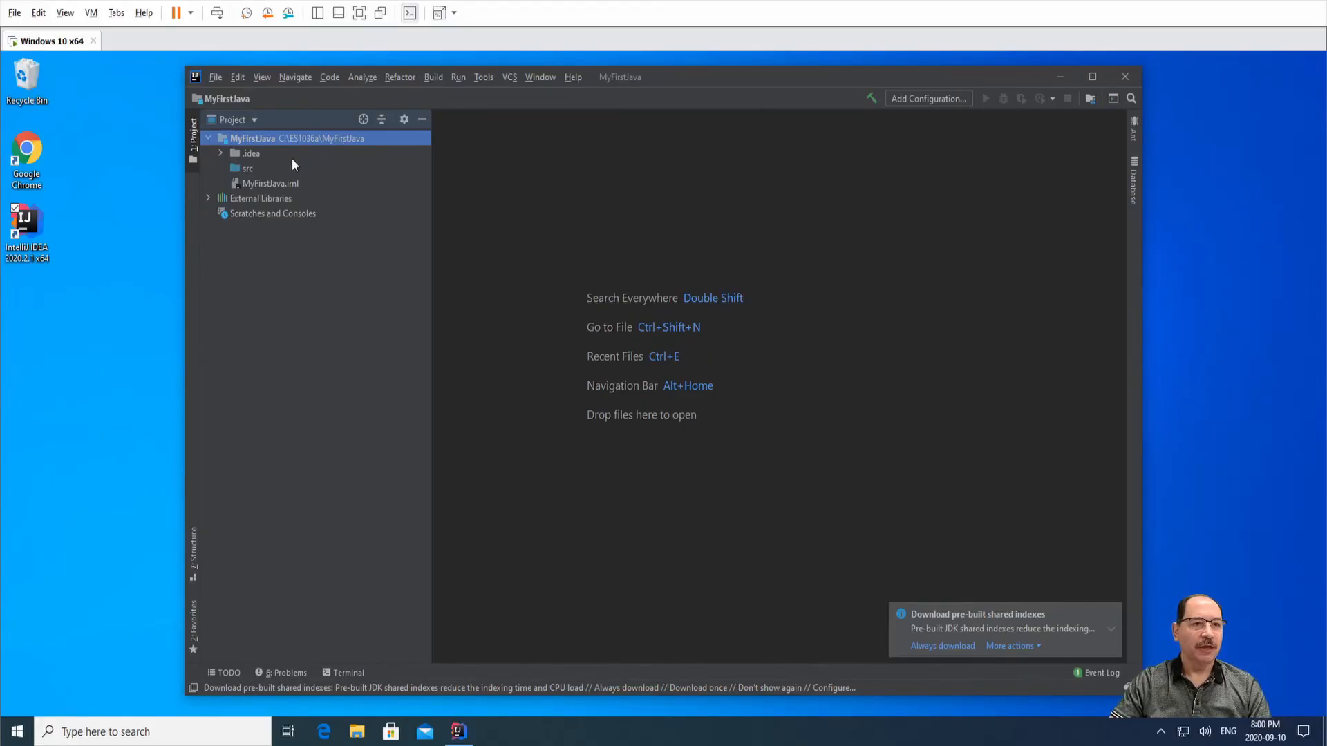
click(238, 169)
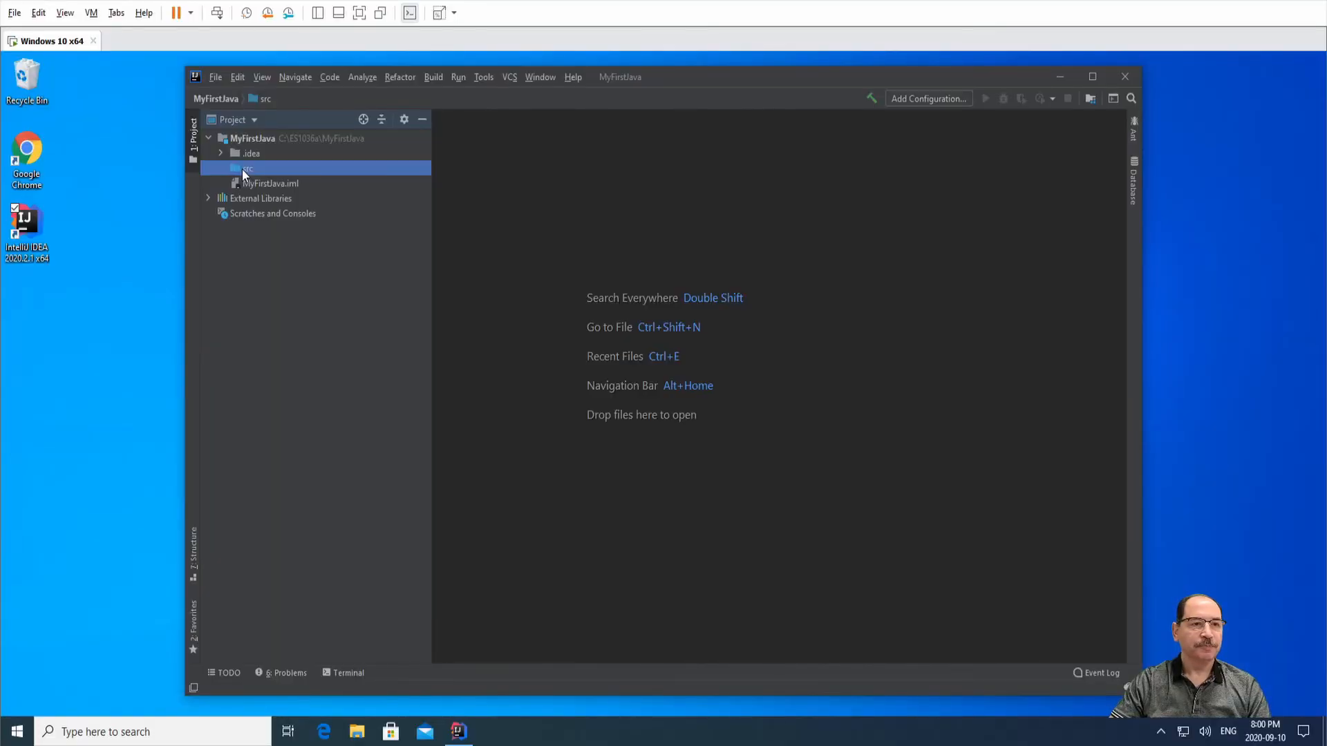
Create a Java class named HelloWorld in the src folder.
right_click(243, 171)
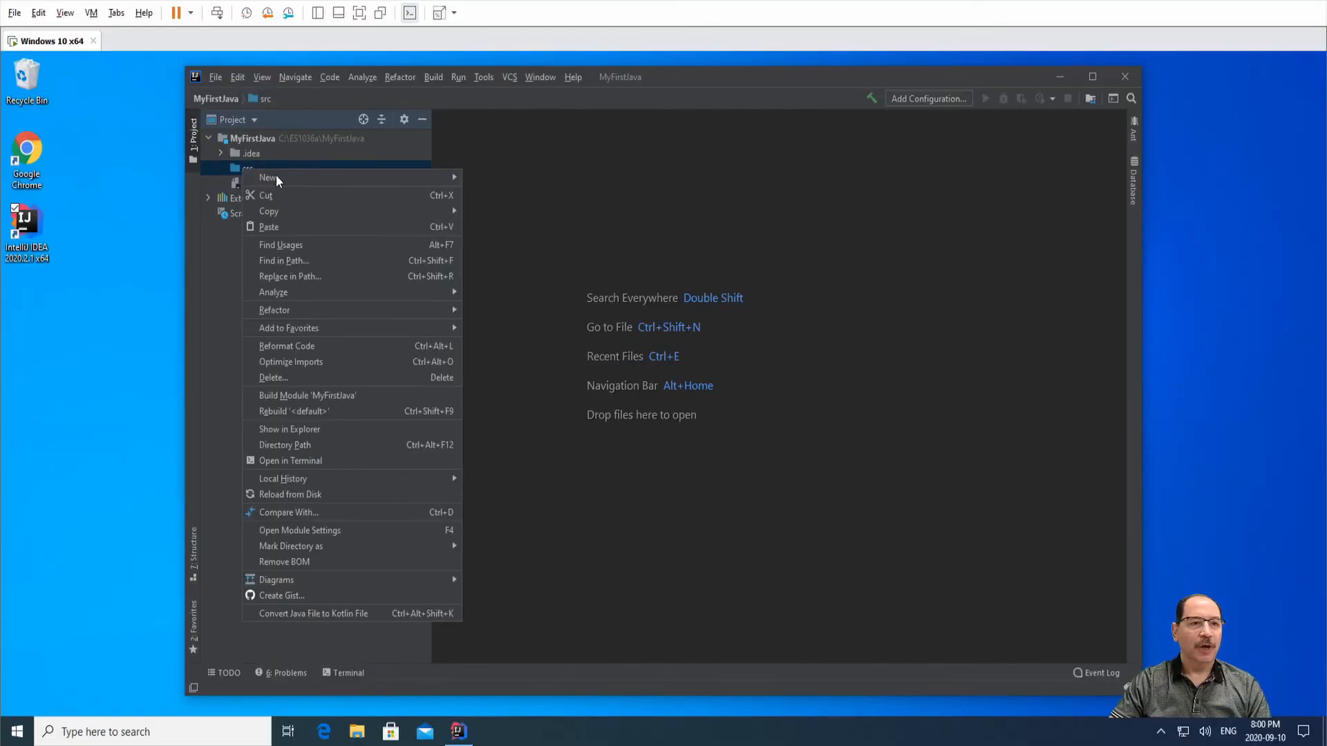
mouse_move(289, 176)
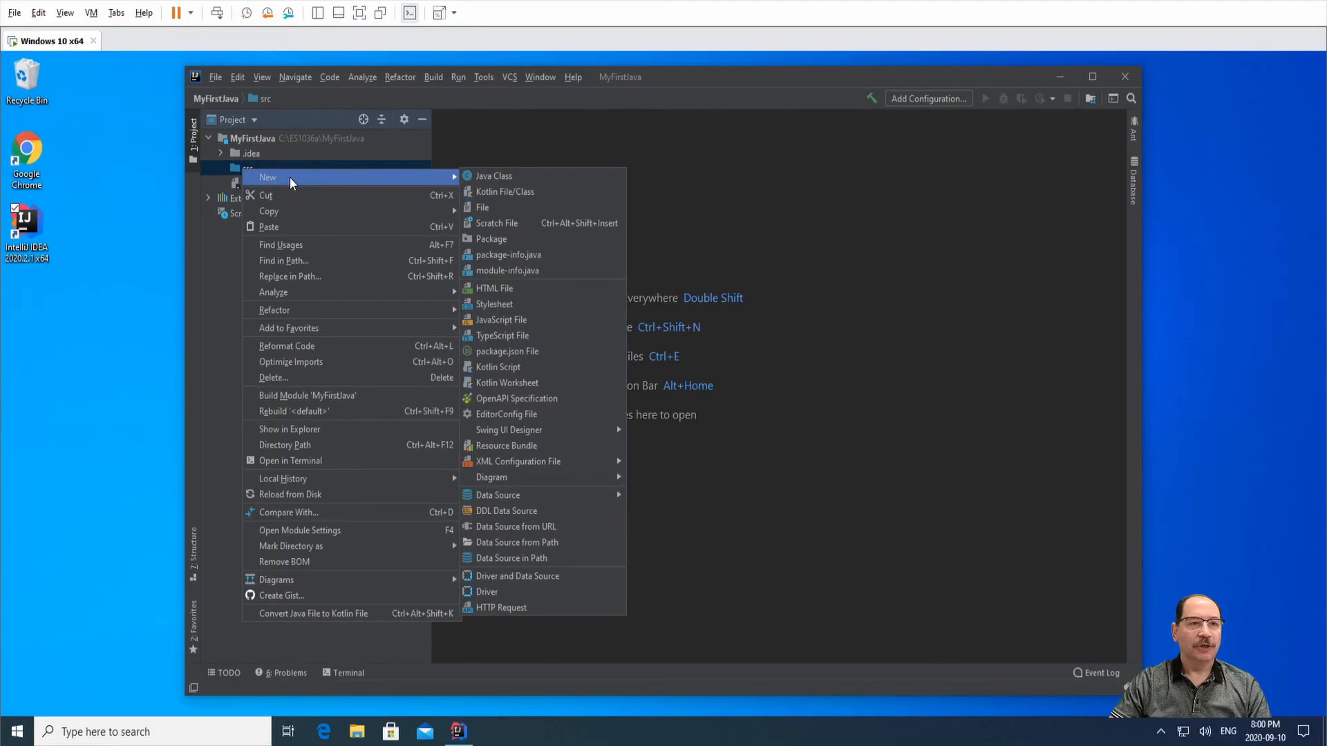
click(494, 175)
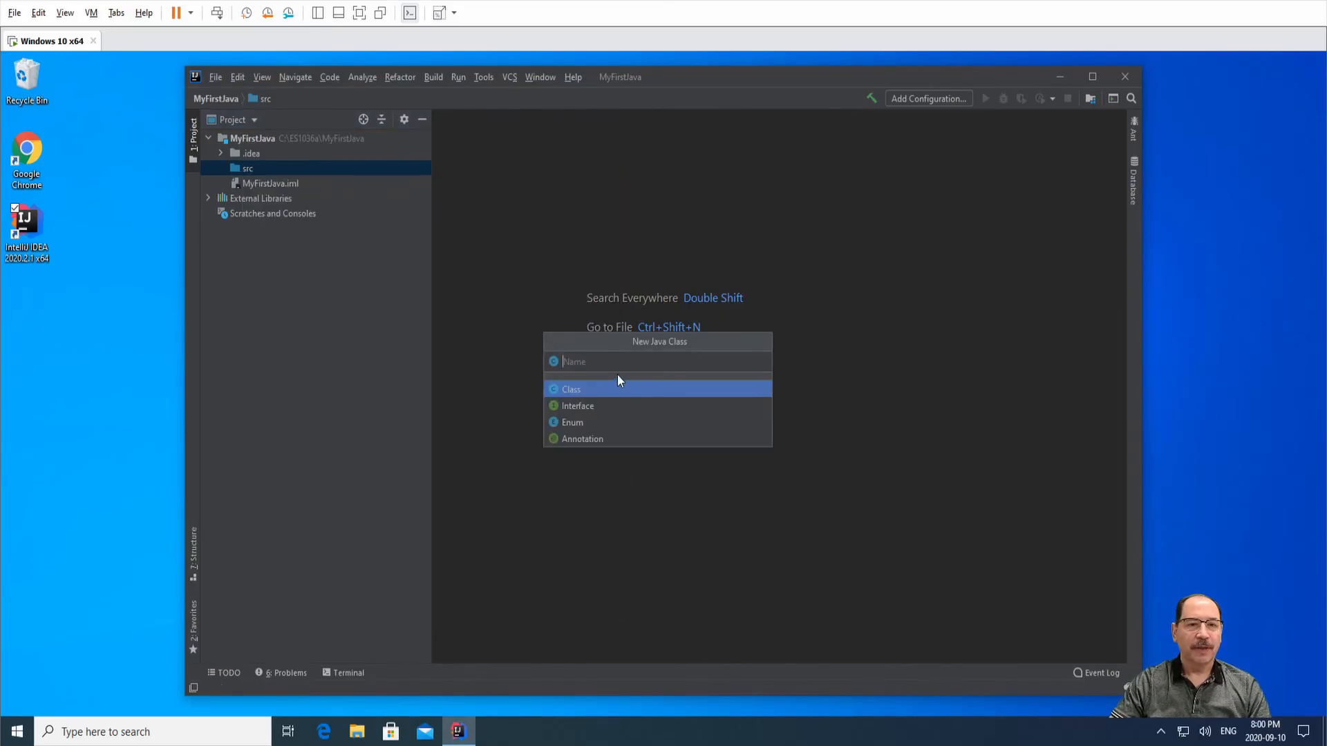
text(HelloWorld)
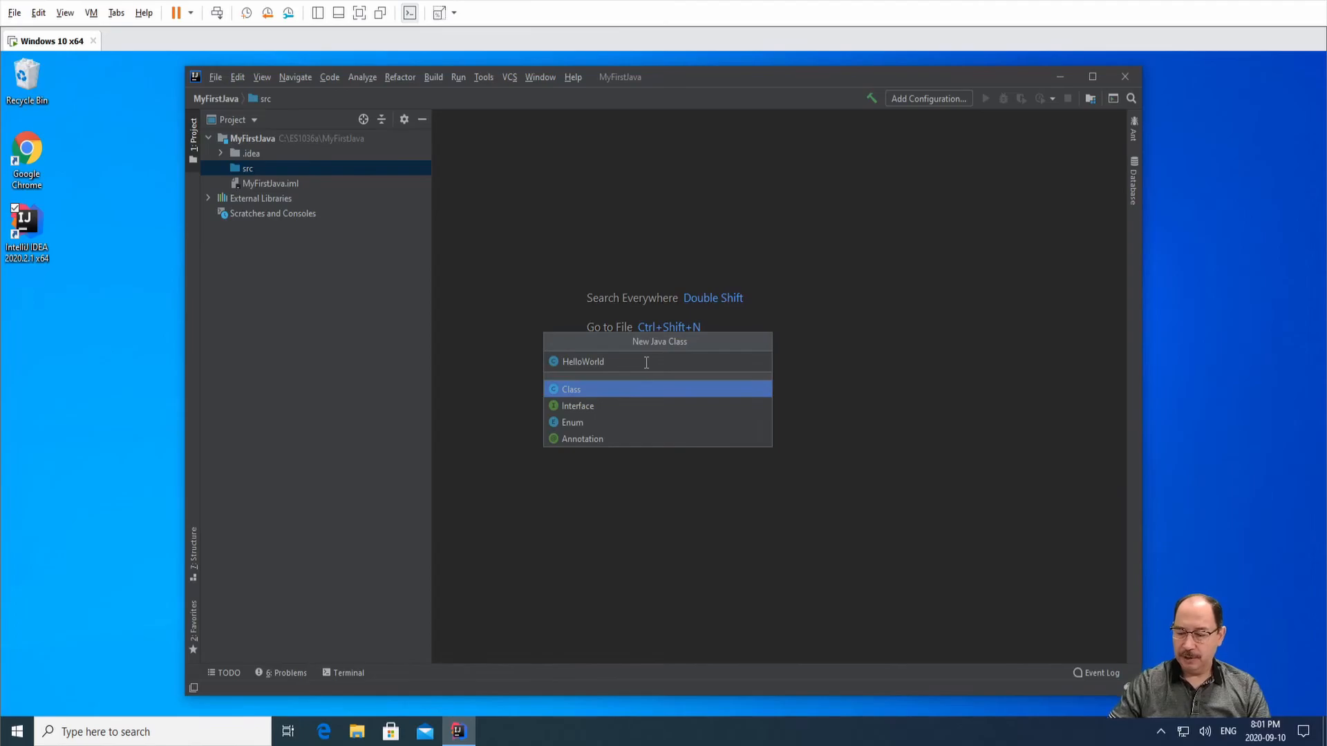
key(Return)
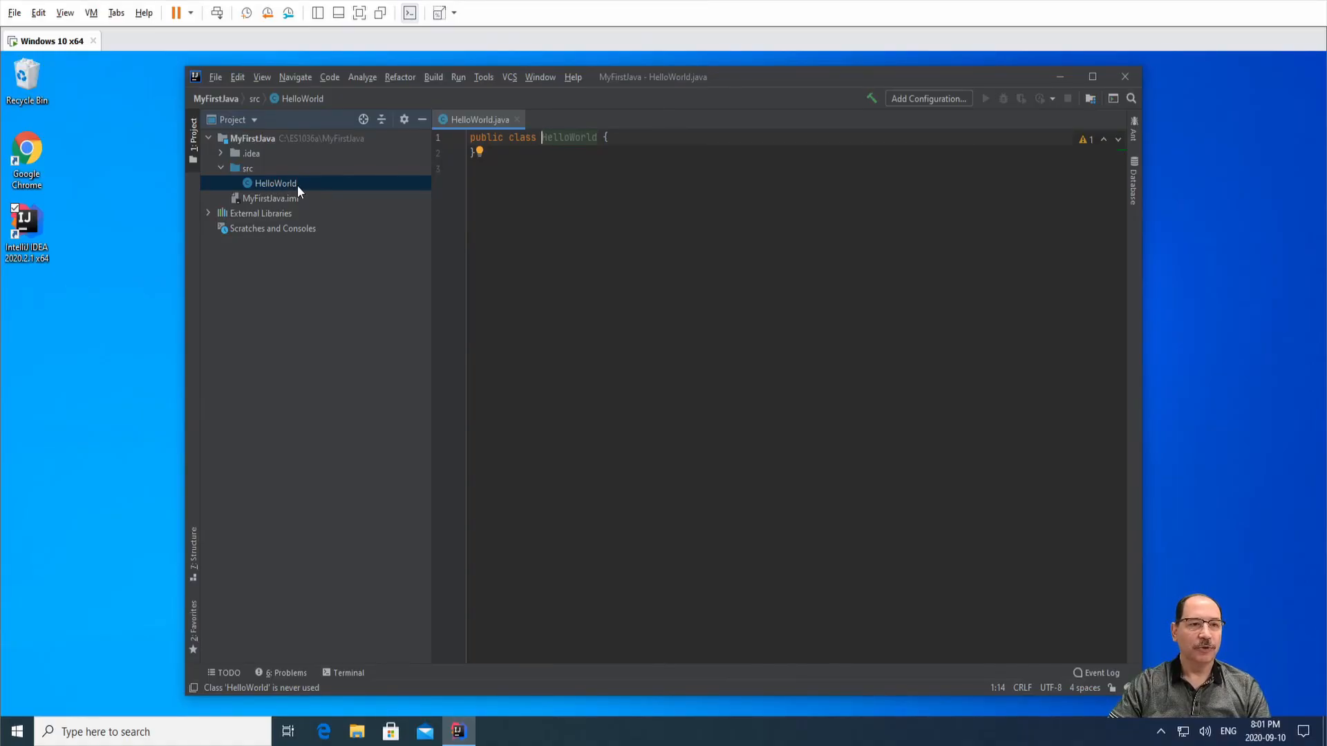
Write an empty public static void main(String [] args) method in the HelloWorld class body.
click(626, 137)
key(Return)
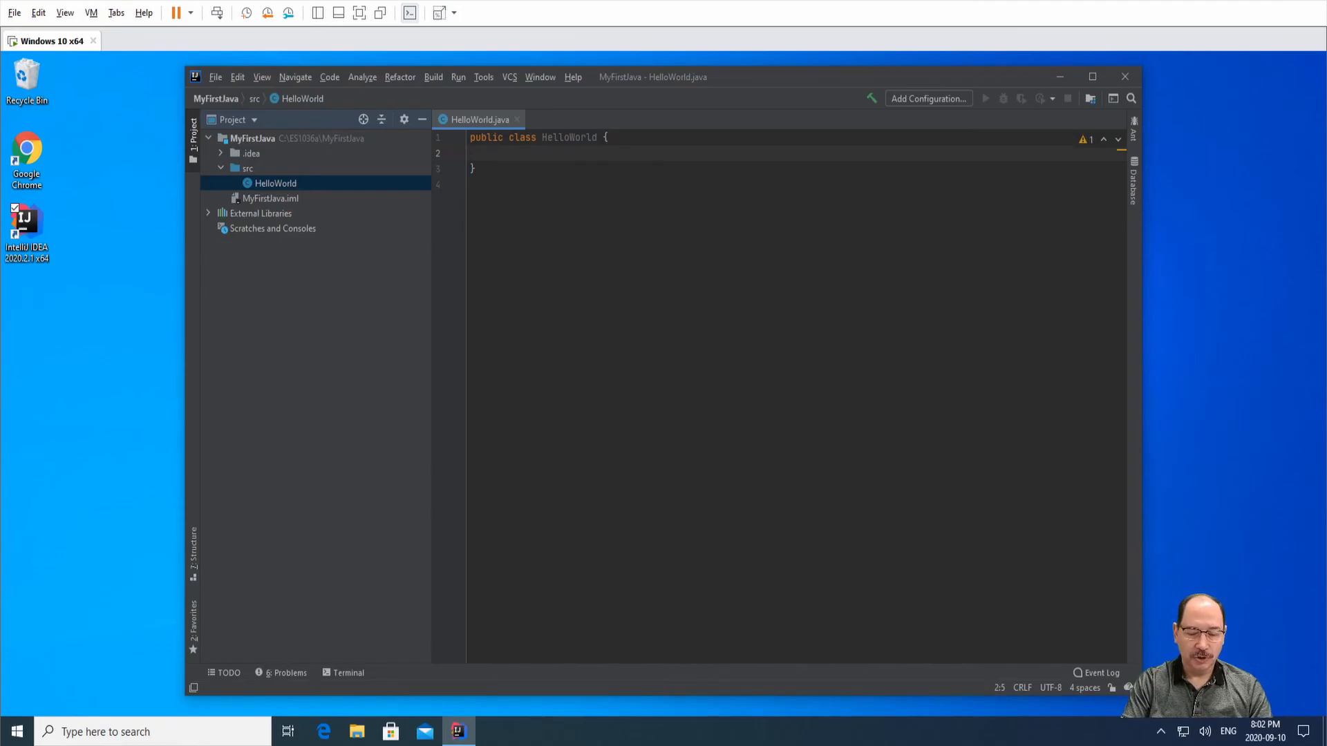
text(pub)
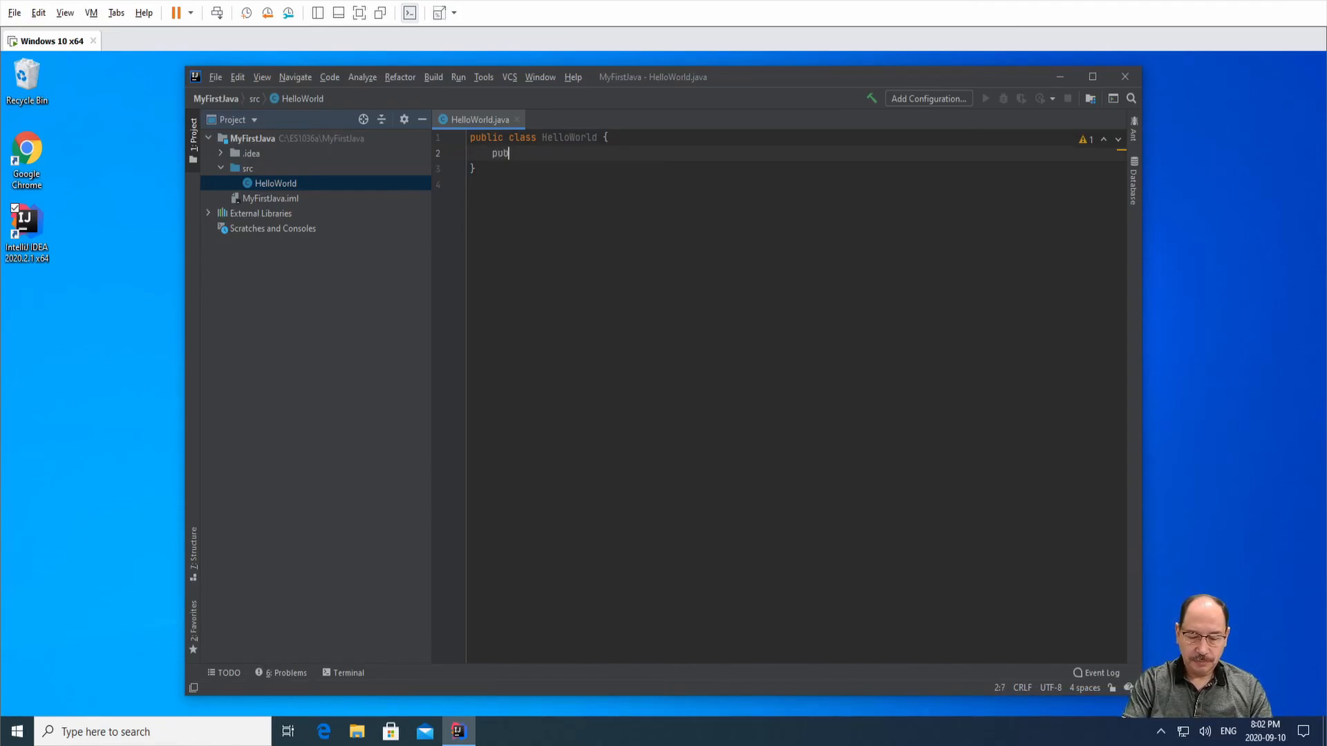
text(lic s)
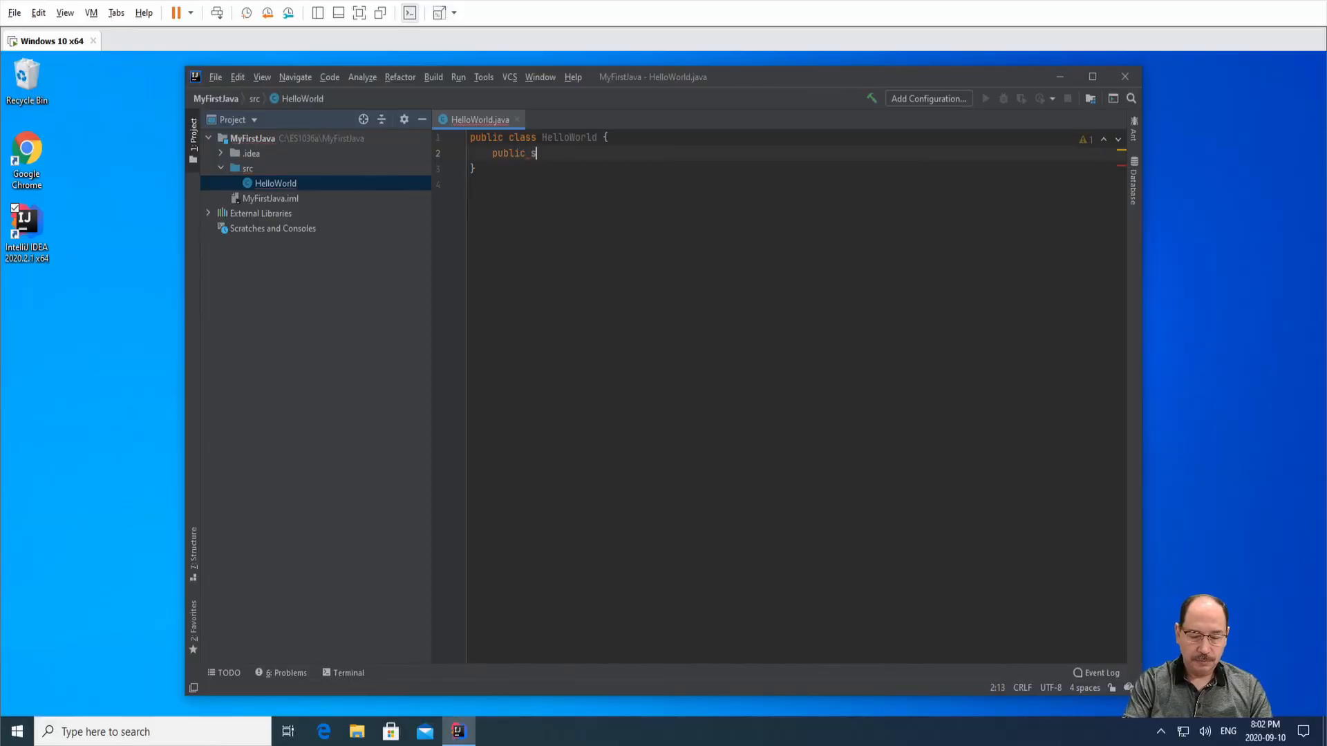
text(tatic vo)
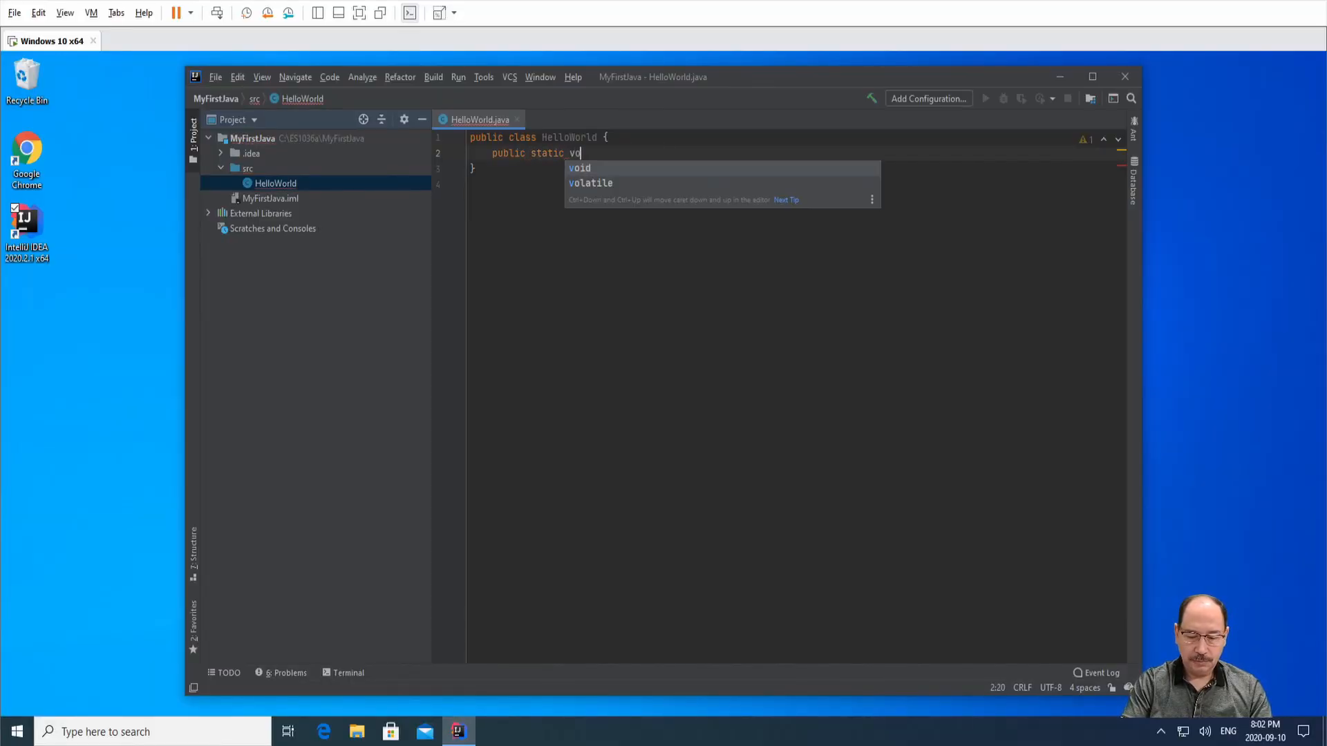
text(id main)
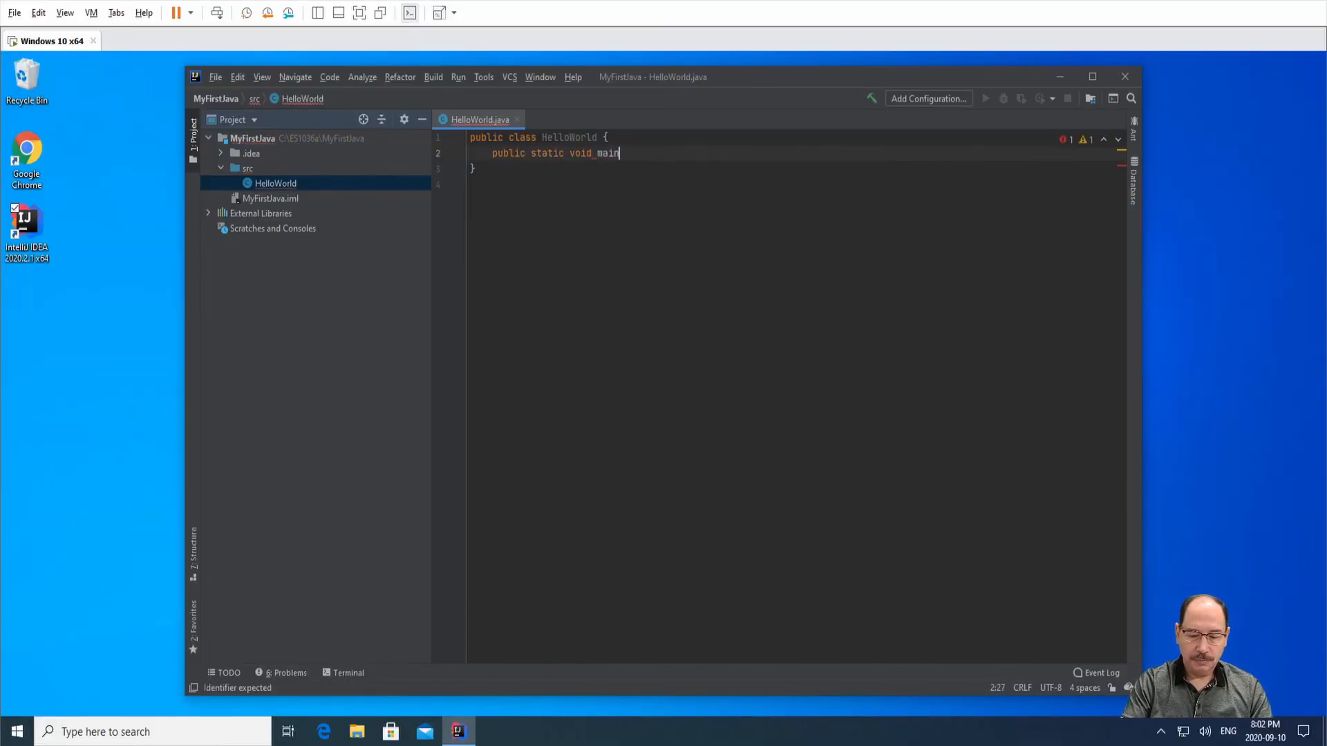
text((String)
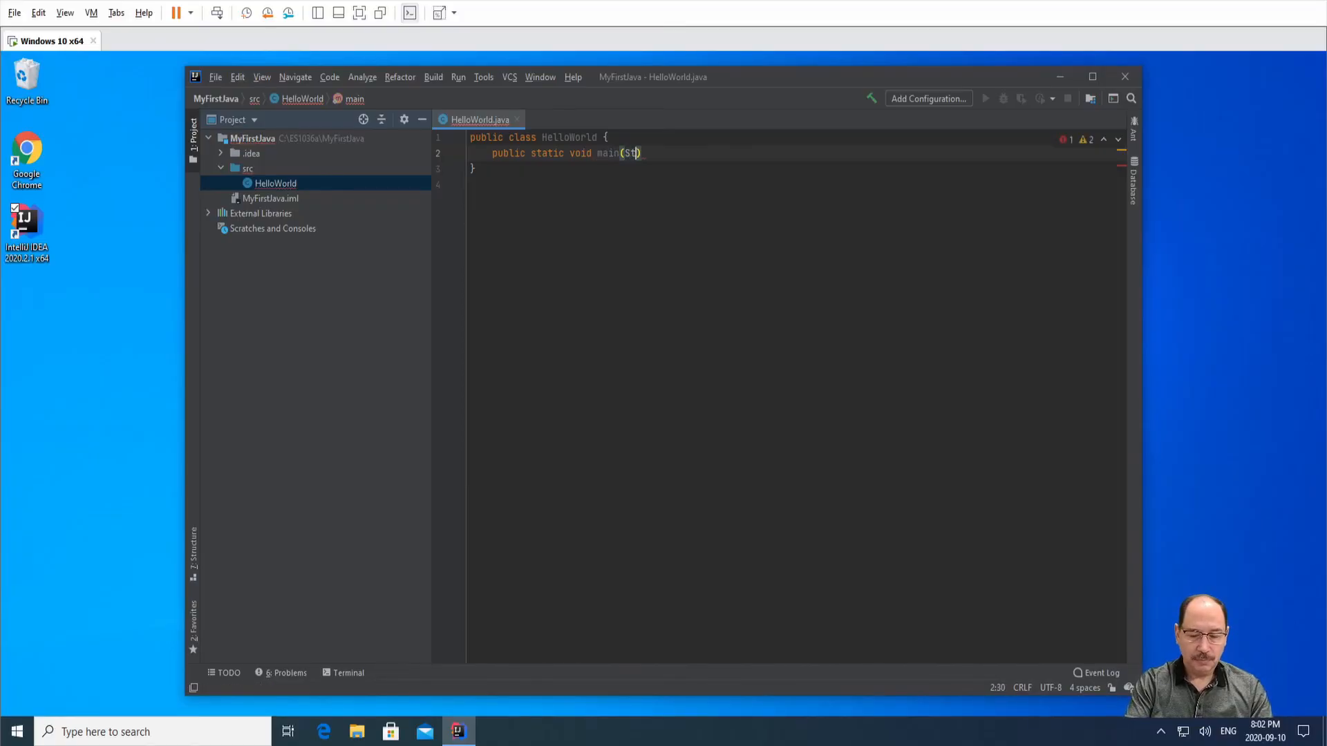
text( [] )
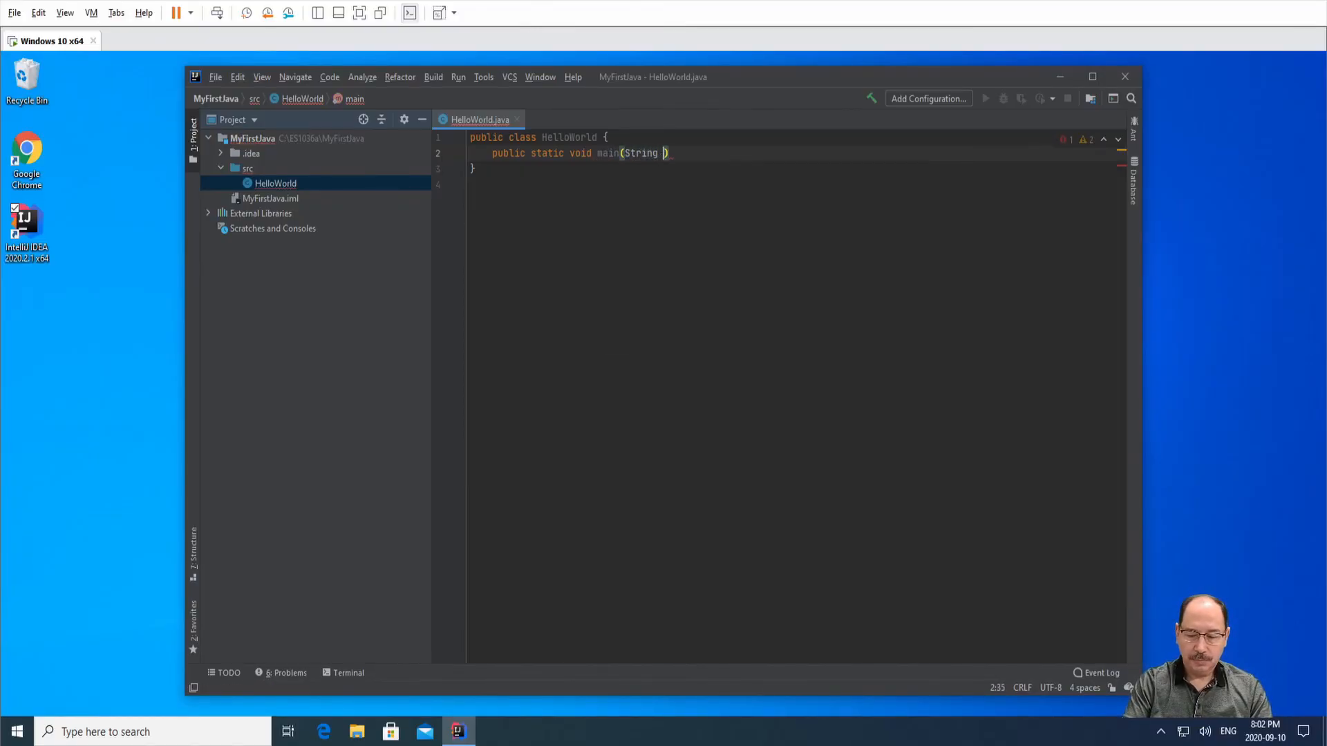
text(args))
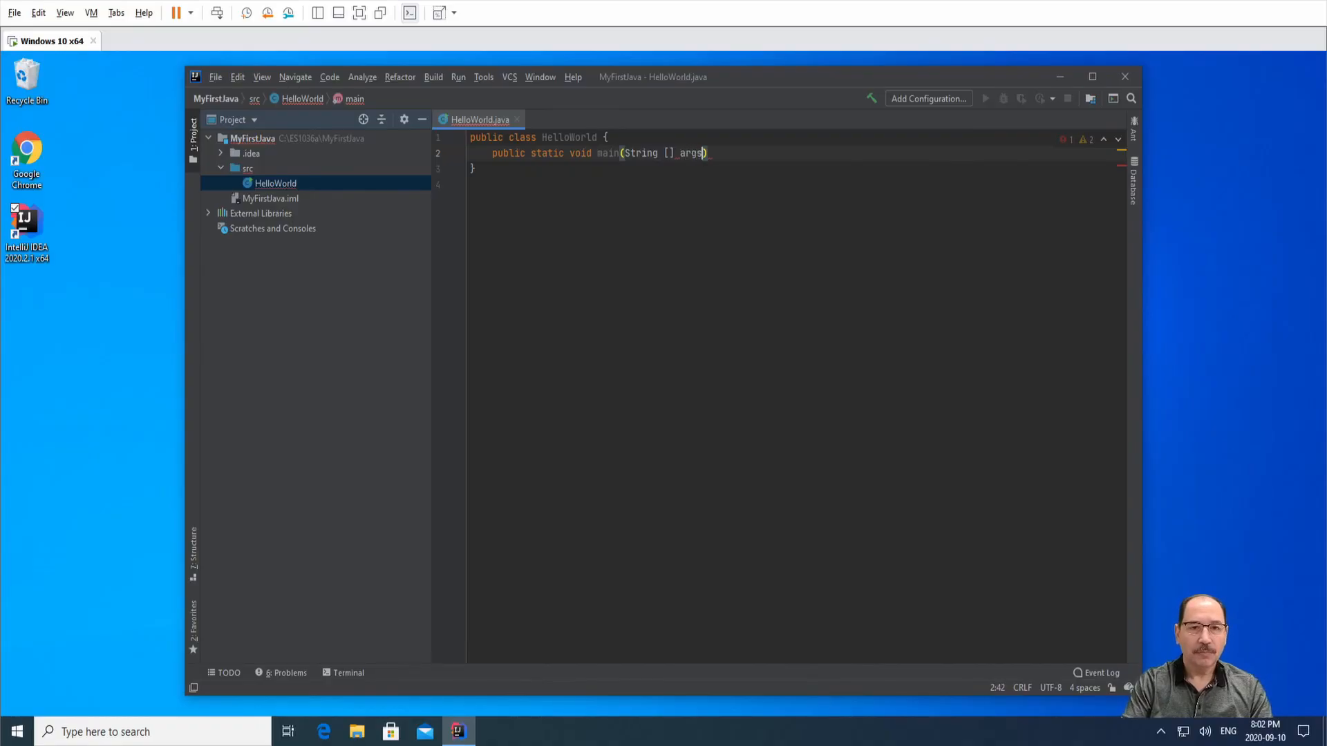
text({)
key(Return)
key(Return)
key(Return)
key(Up)
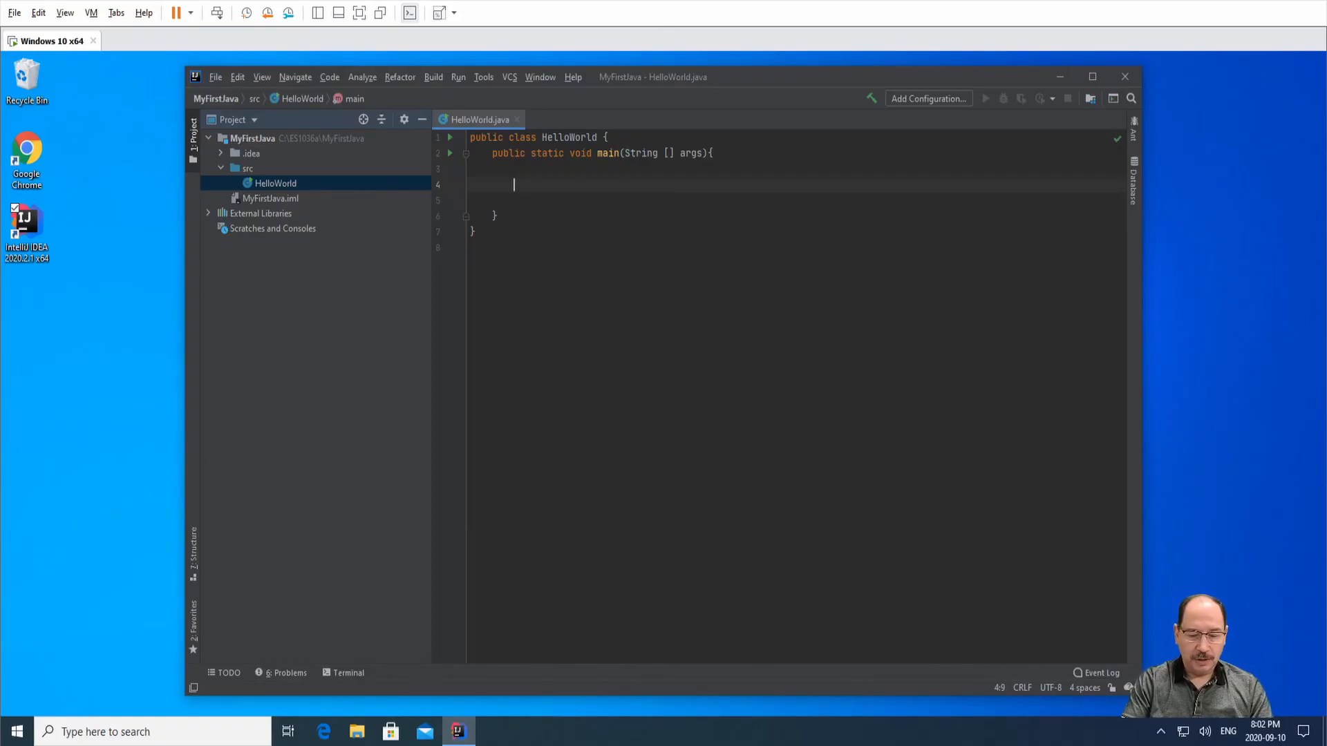
Add the statement System.out.println("Welcome to ES1036a"); inside main.
text(System)
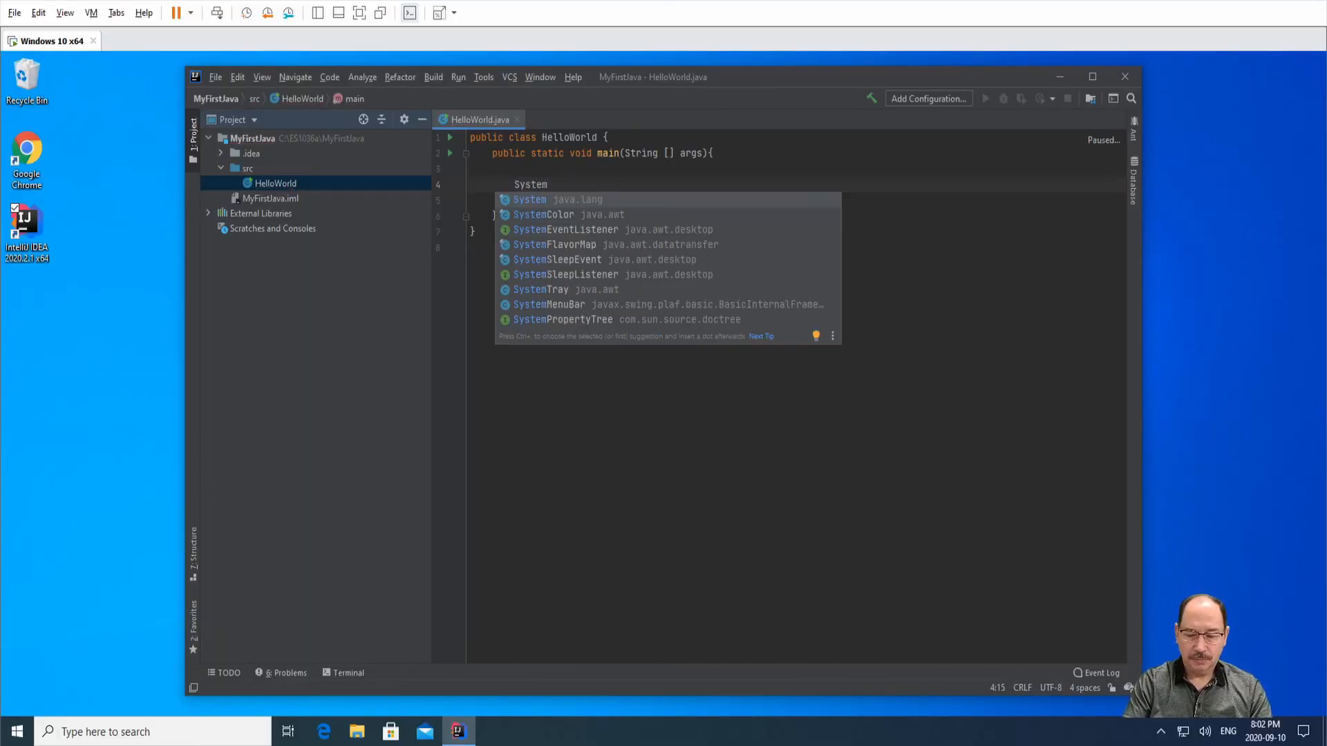
text(.out.p)
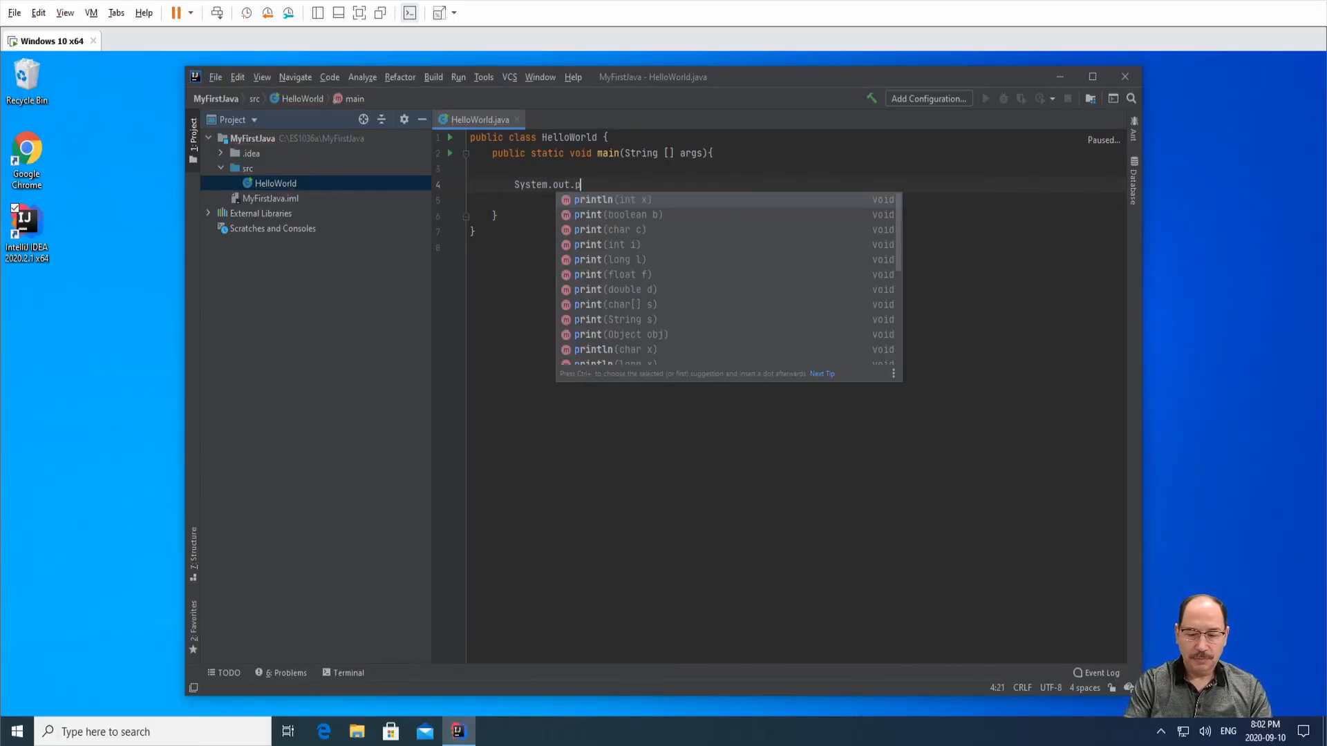
text(rintln)
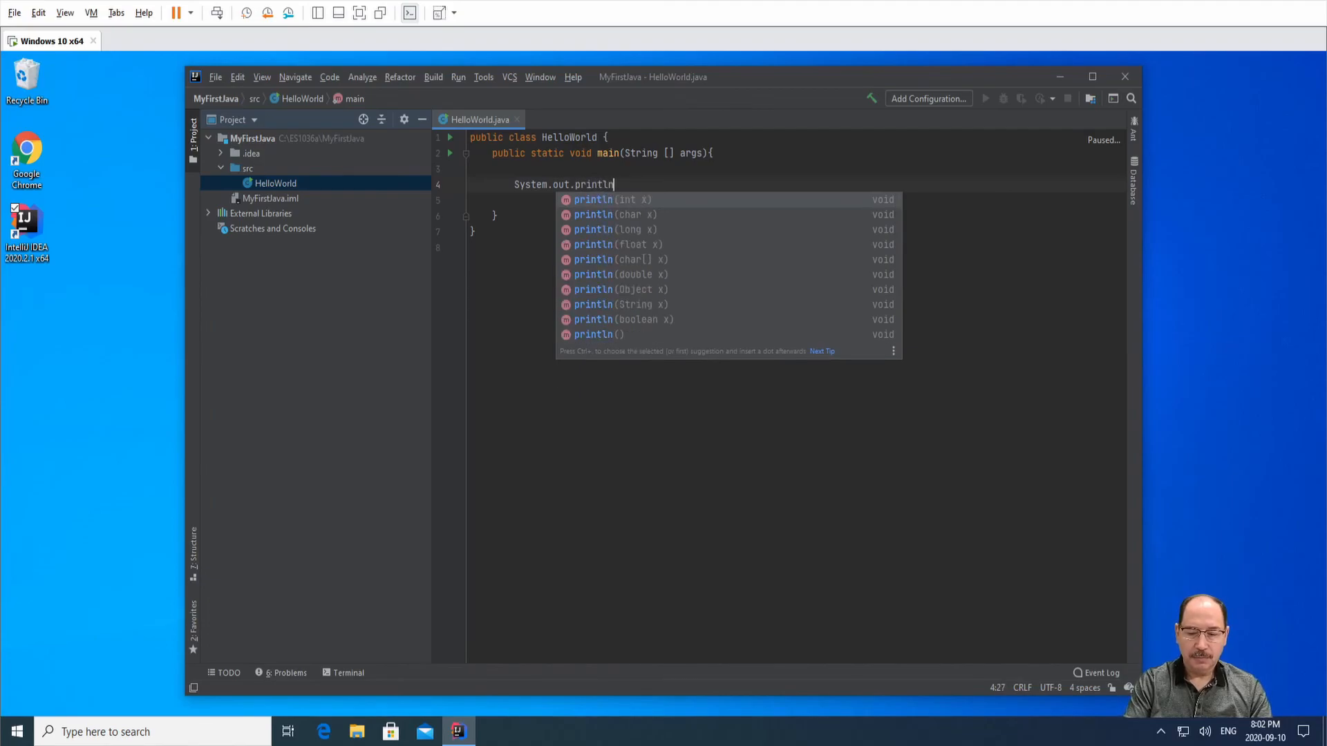
key(Return)
text("Welcome to ES1036a)
key(End)
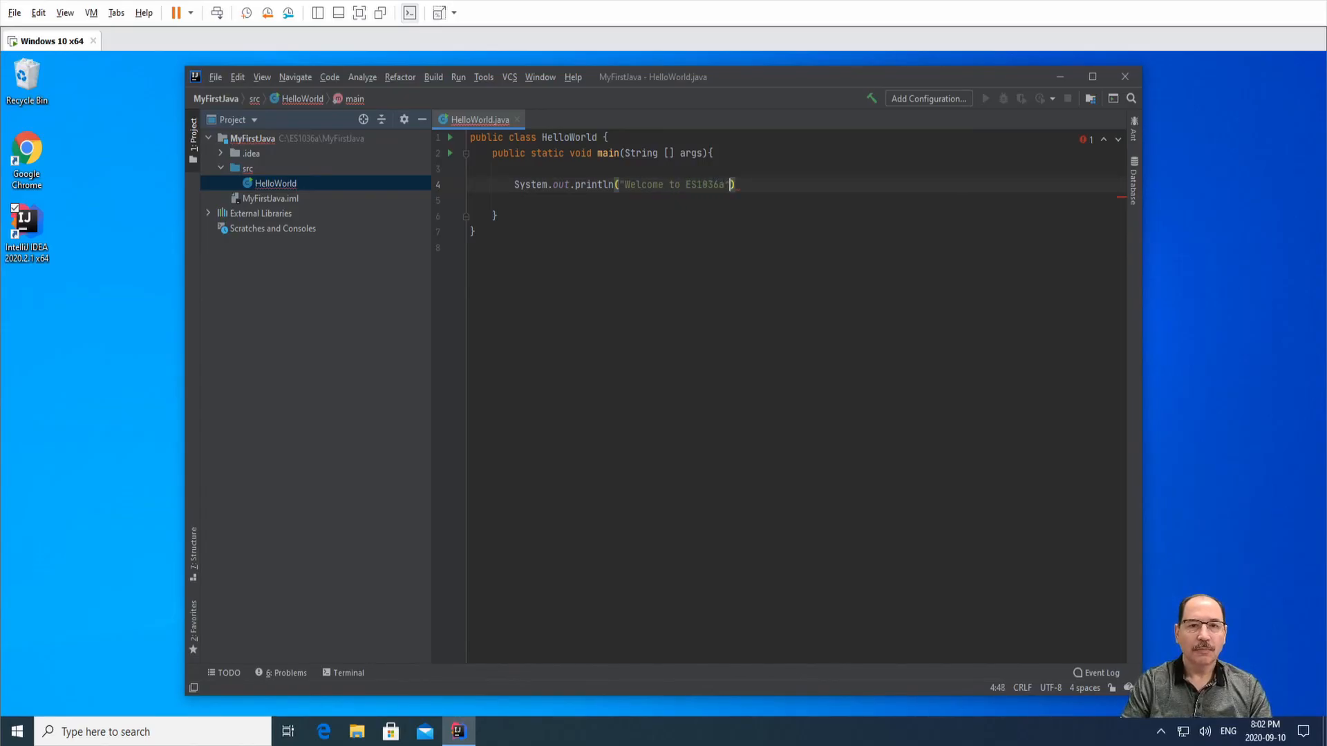
text(;)
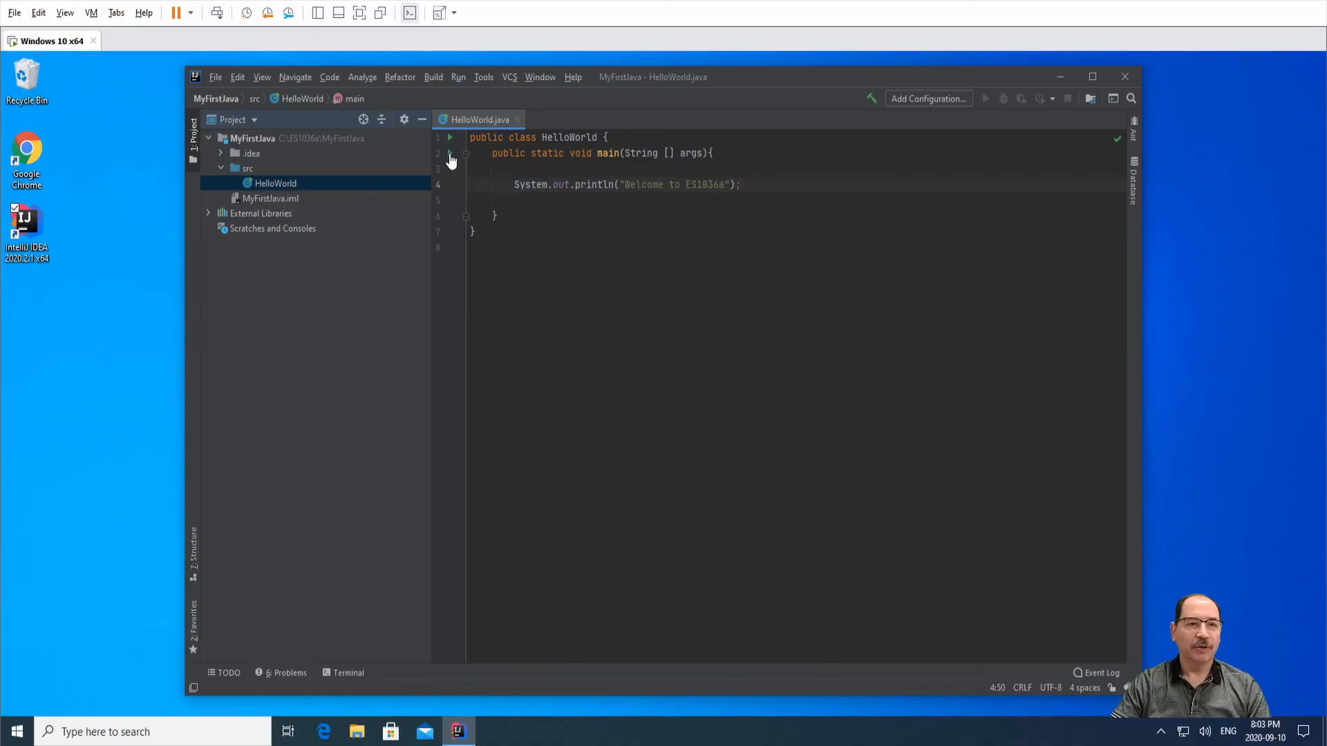
Run HelloWorld.main() from the gutter icon and highlight the Welcome to ES1036a output line.
click(450, 154)
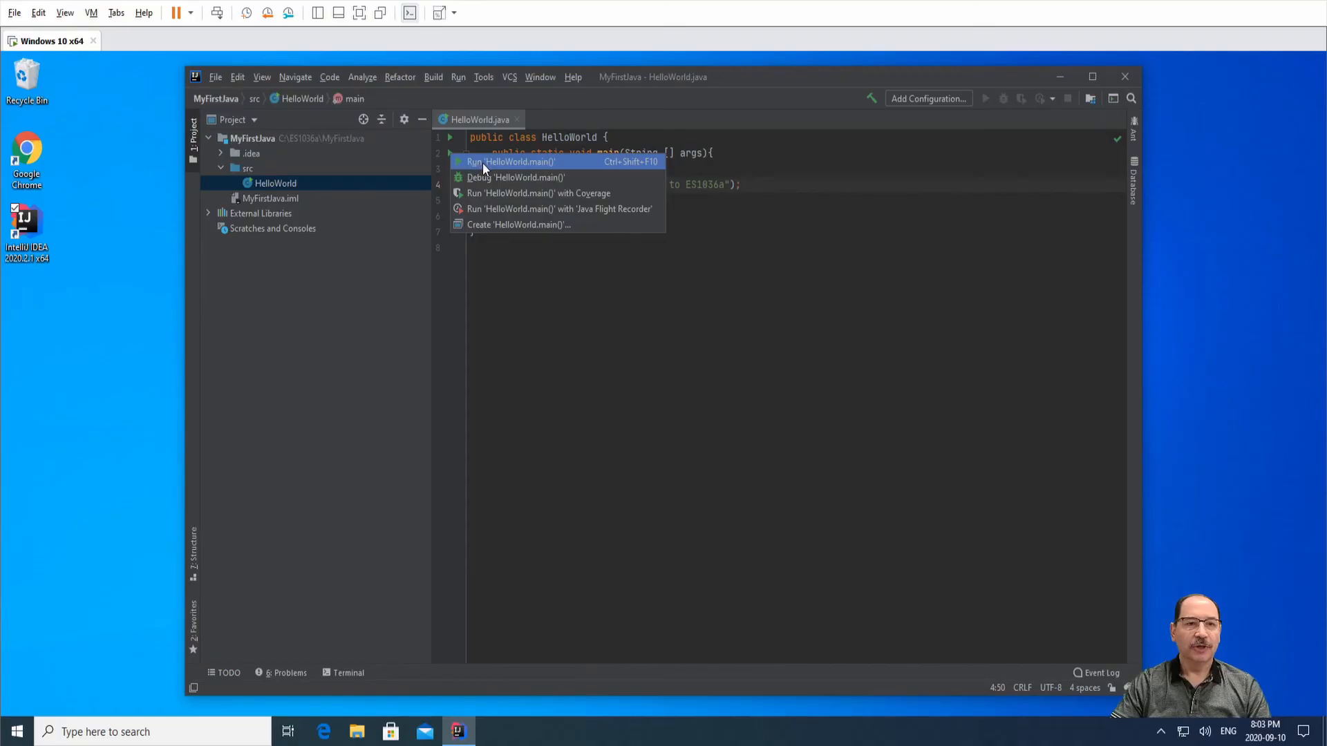
click(482, 163)
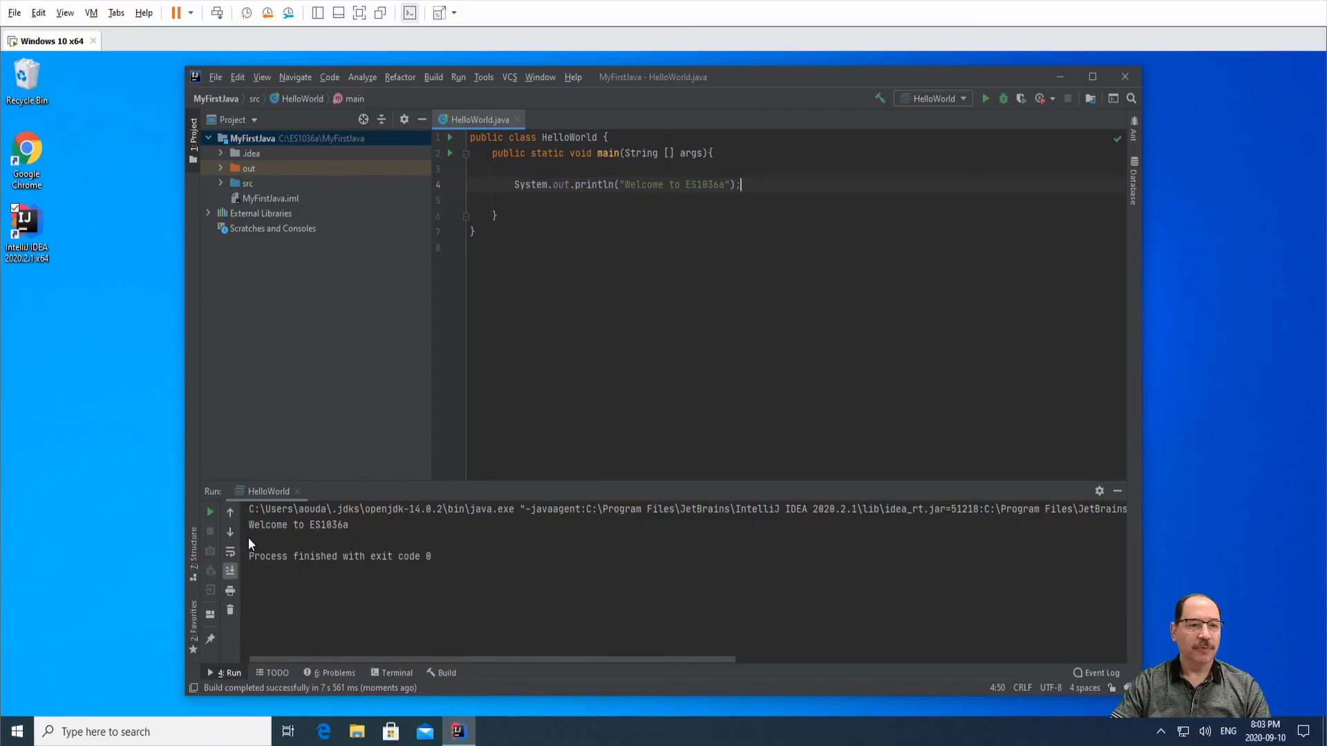
drag(249, 525, 397, 520)
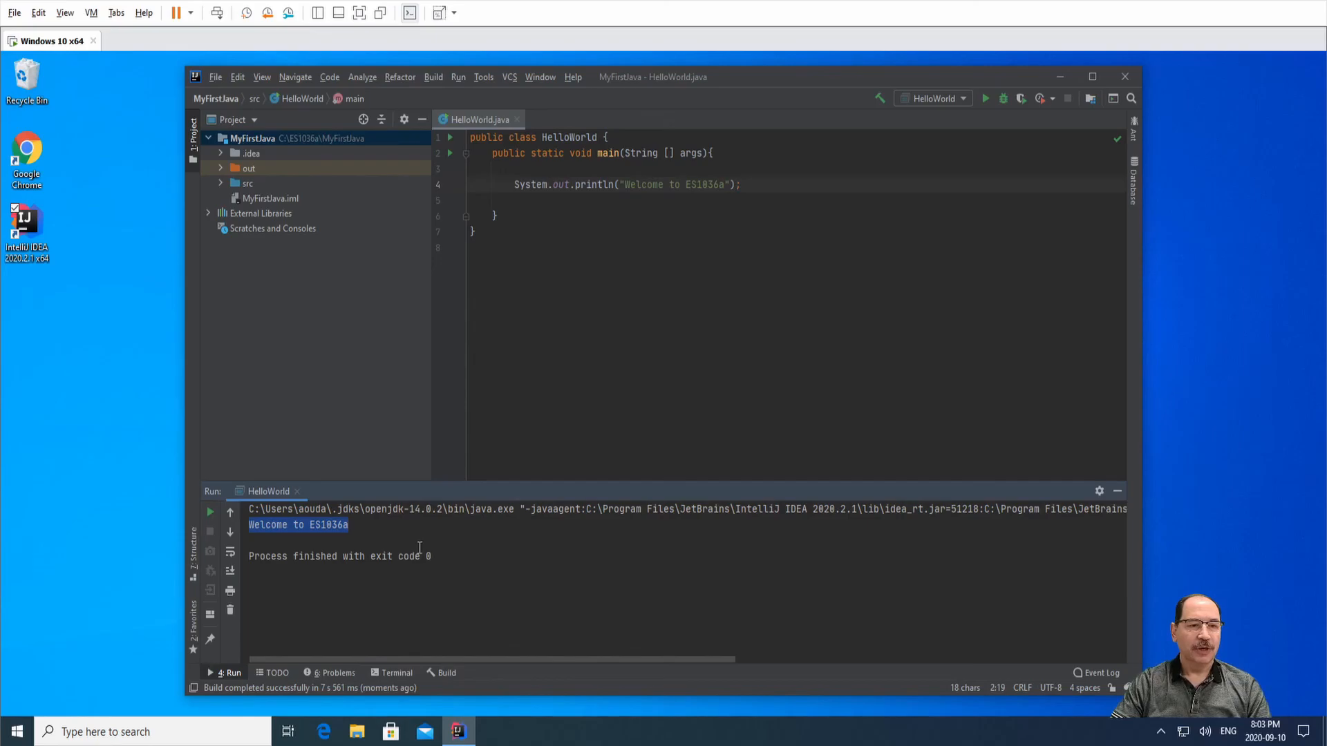